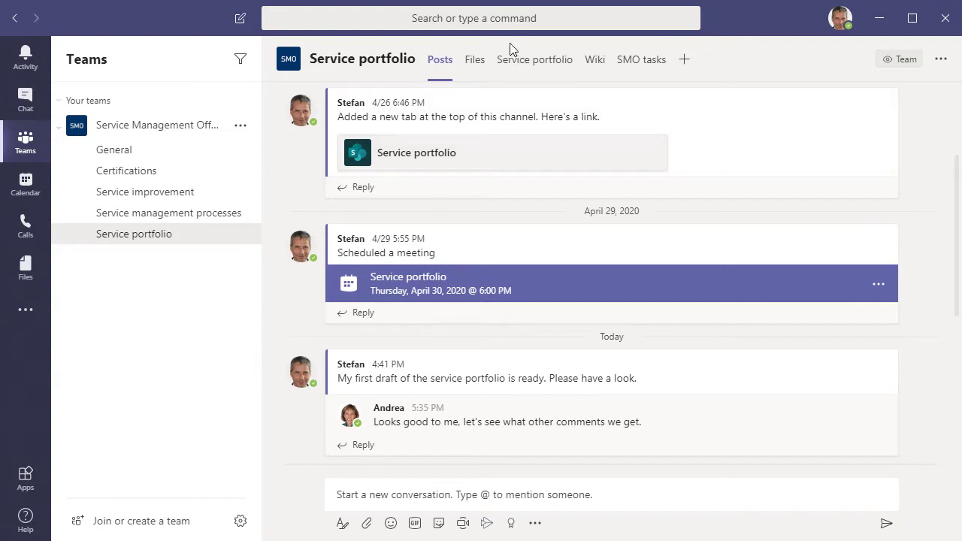
Show the Service portfolio channel's Files, listing its eight Word service definition documents.
left_click(481, 71)
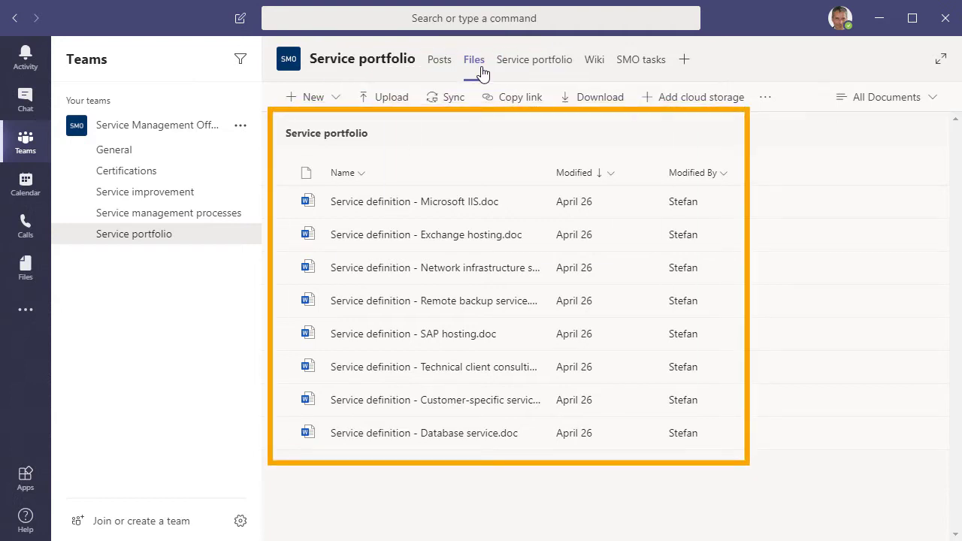
Group the Service portfolio list by Service type into Client-facing (5) and Supporting (3) services.
left_click(534, 66)
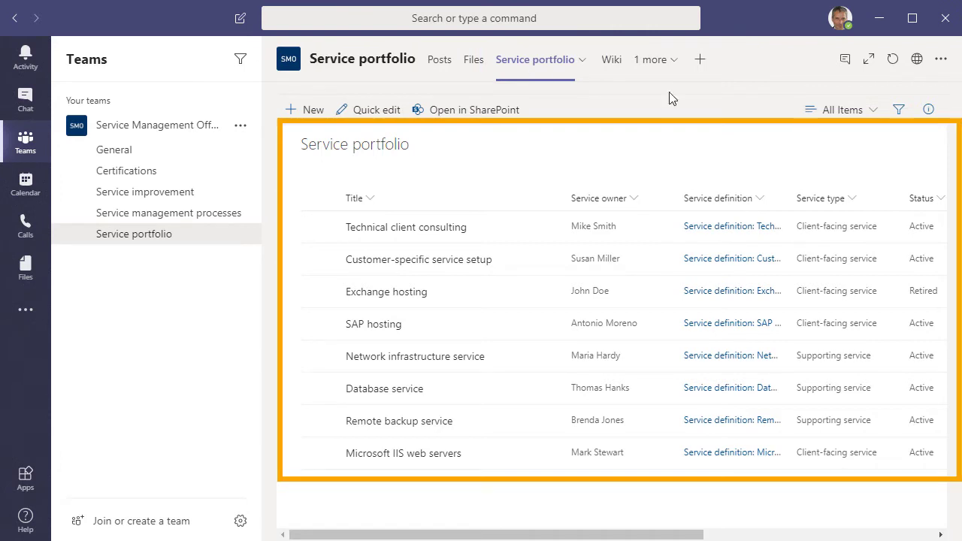
left_click(853, 200)
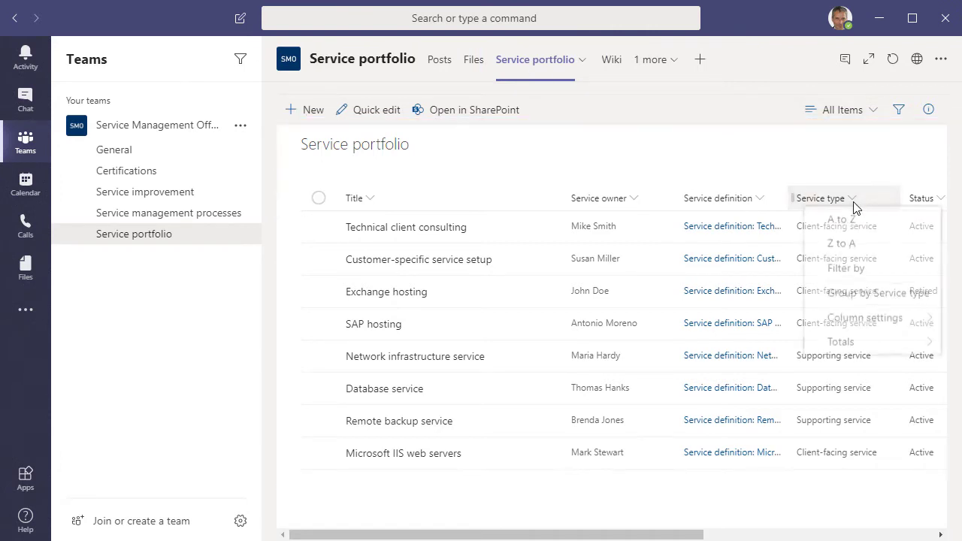
left_click(855, 297)
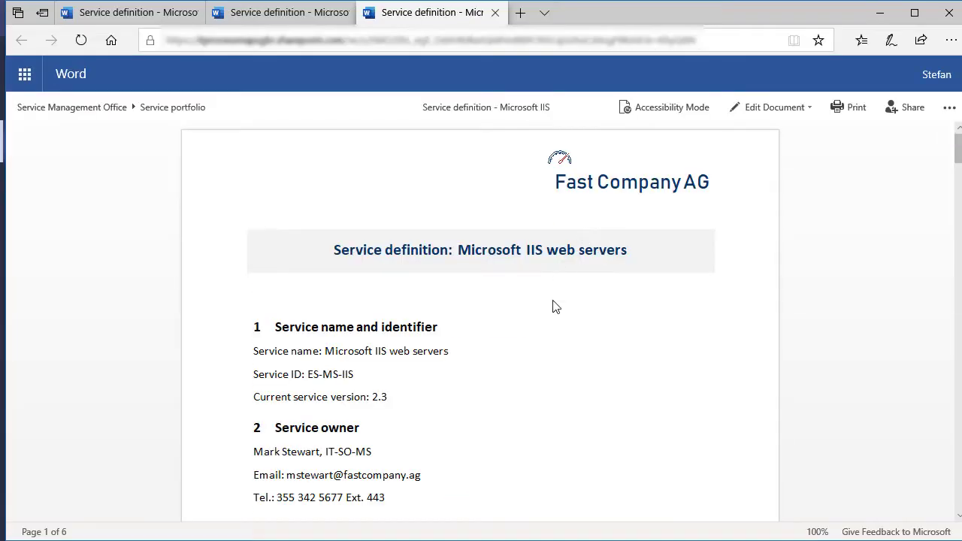
Scroll through the IIS web servers service definition (ES-MS-IIS, version 2.3, Active) in Word Online.
scroll(556, 307, "down", 1)
scroll(556, 307, "down", 1)
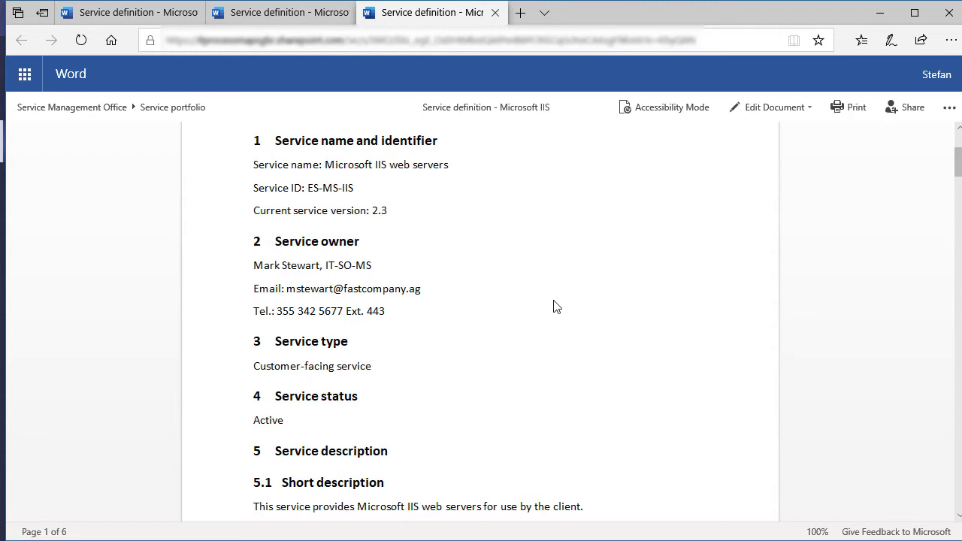
Upload Resolve_incidents_and_service_requests.vsdx and Resolve_problems.vsdx into the Service management processes channel's files.
left_click(879, 13)
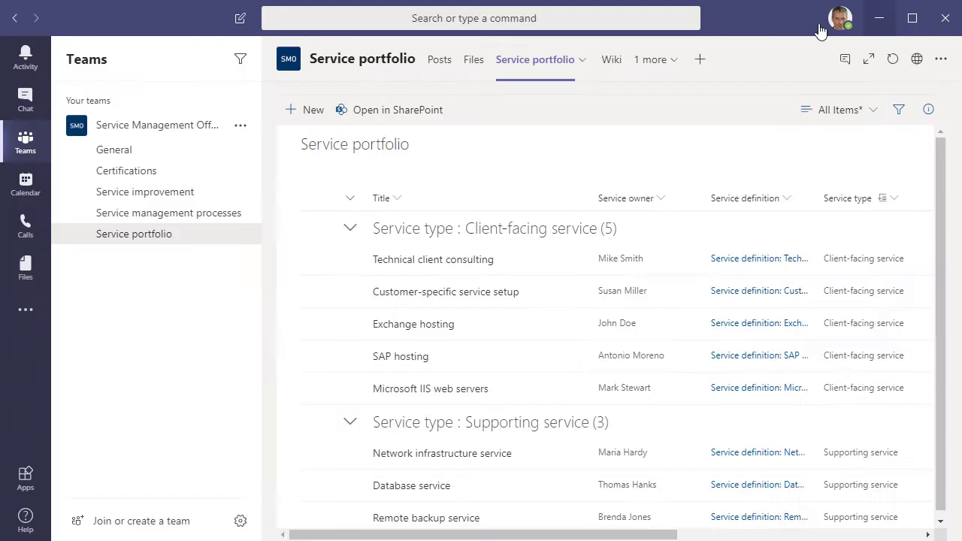
left_click(179, 216)
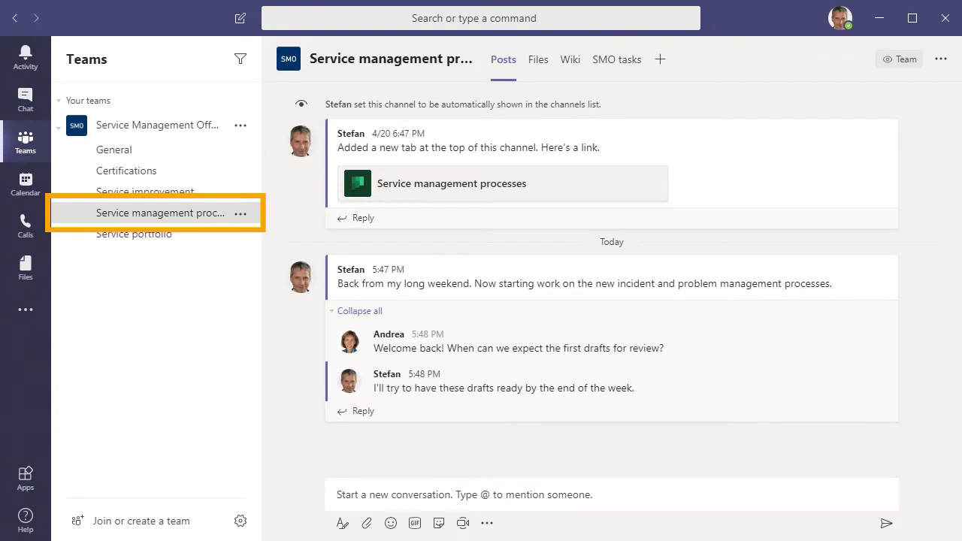
left_click(539, 64)
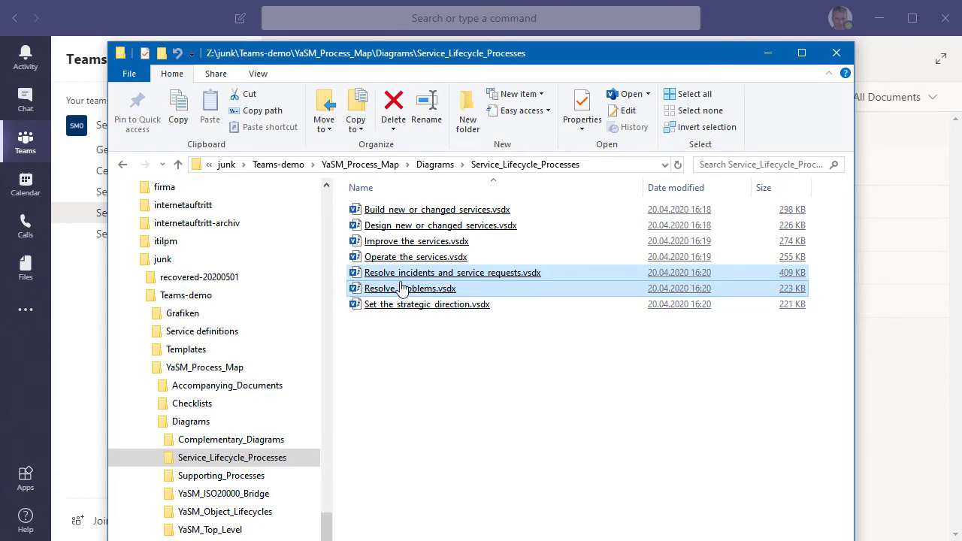
left_click_drag(407, 290, 468, 374)
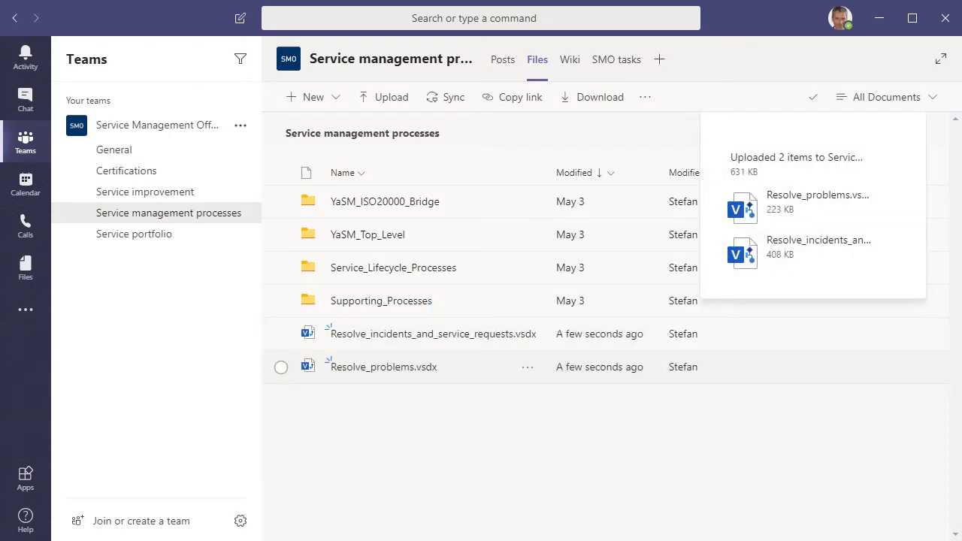
Open Resolve_incidents_and_service_requests.vsdx in the Visio desktop app from its file menu.
left_click(527, 334)
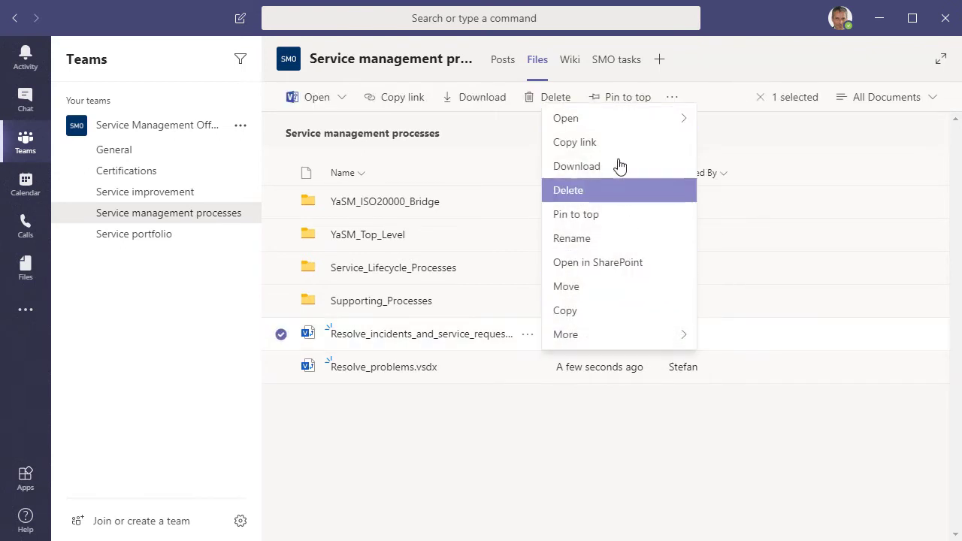
mouse_move(623, 120)
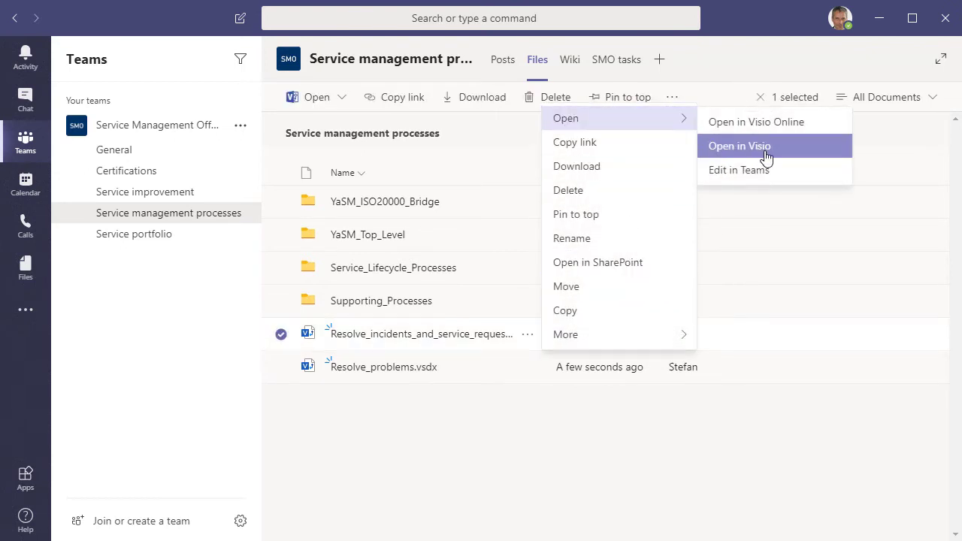
left_click(767, 158)
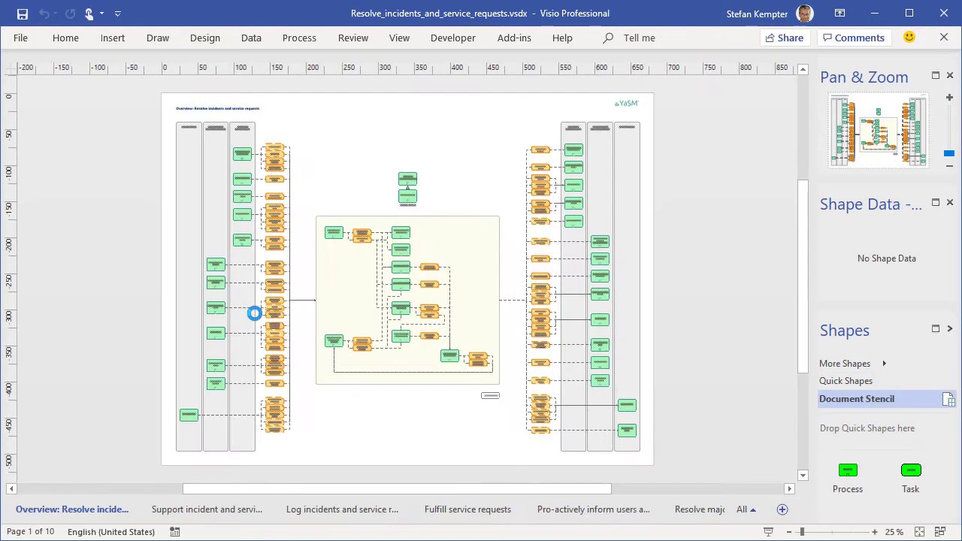
On the Log incidents page, add an 'Important: Record client ID' annotation below Record caller data.
left_click(342, 509)
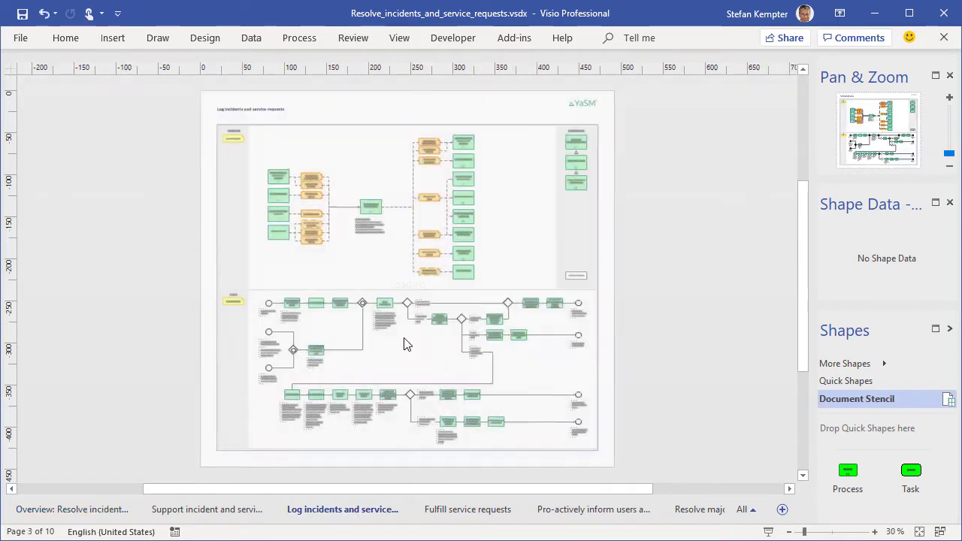
scroll(337, 325, "up", 3)
scroll(337, 325, "up", 4)
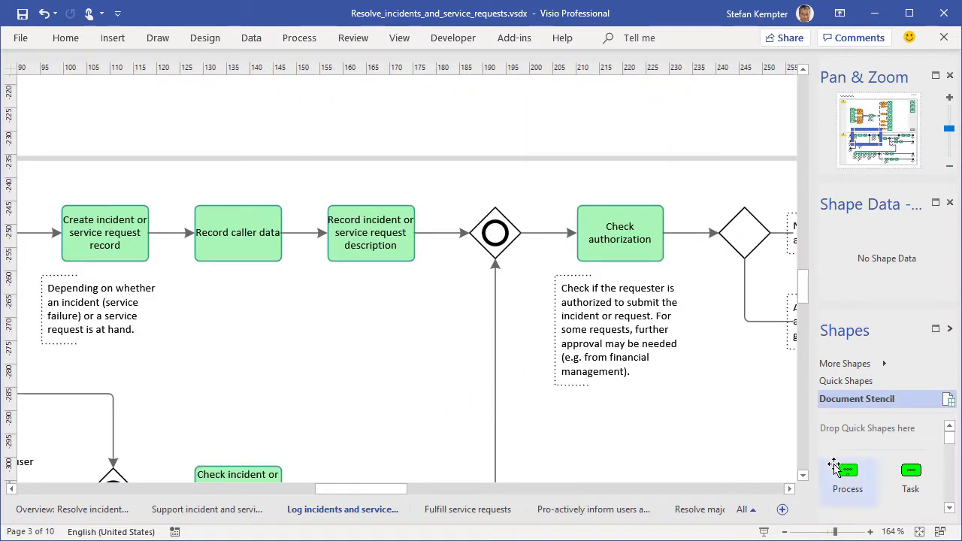
scroll(839, 472, "down", 3)
mouse_move(901, 476)
left_mouse_down()
mouse_move(254, 296)
mouse_move(236, 266)
mouse_move(238, 288)
left_mouse_up()
key("F2")
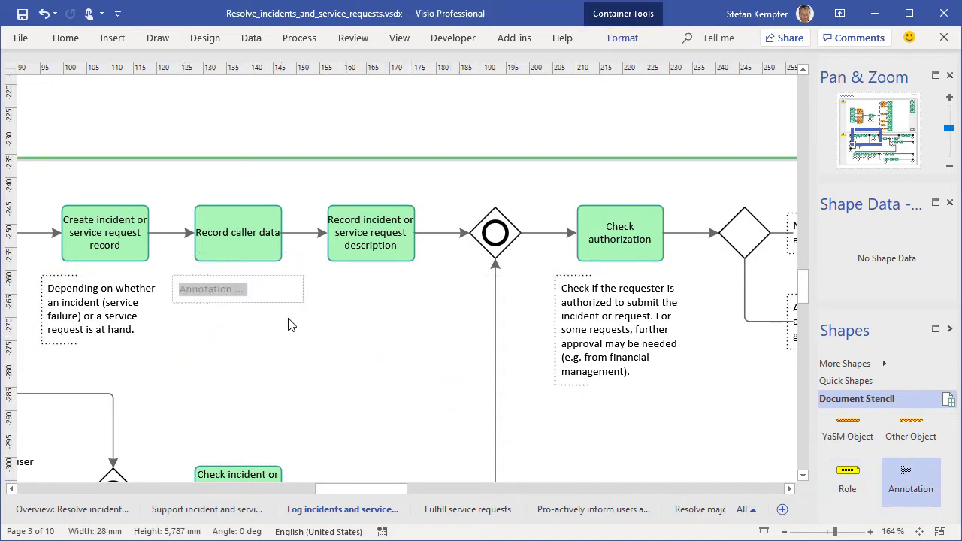
type("Important: Record client ID")
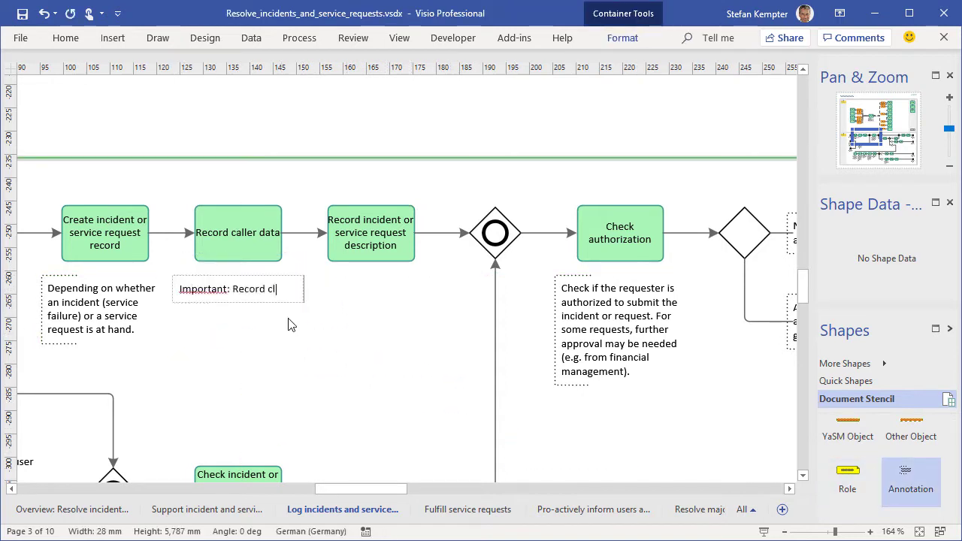
left_click(276, 354)
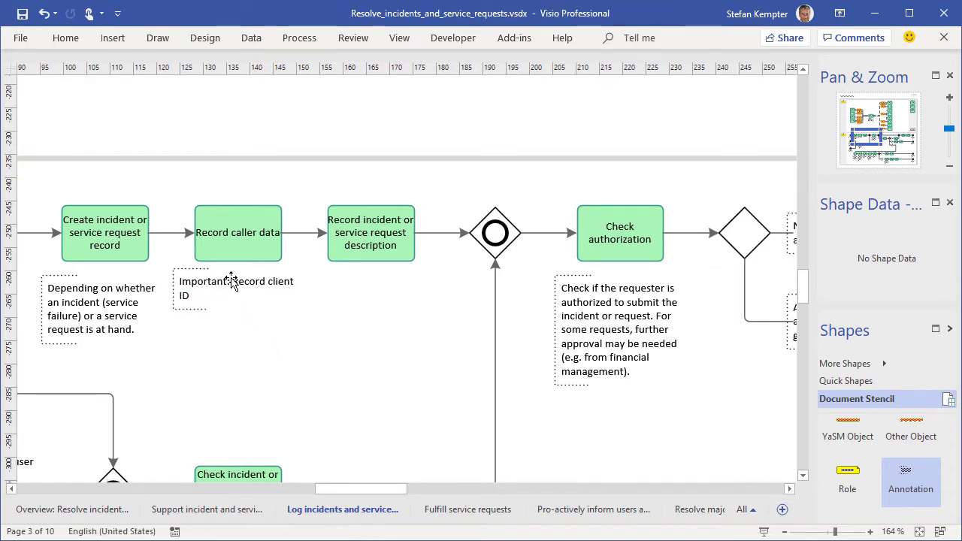
Attach the comment 'Added note to activity' to the annotation.
right_click(301, 279)
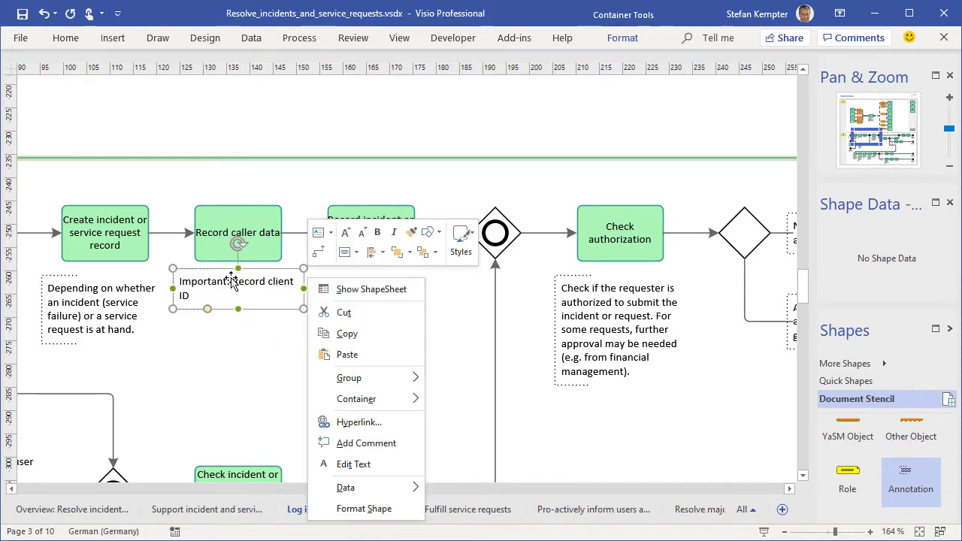
left_click(377, 443)
type("Added note to act")
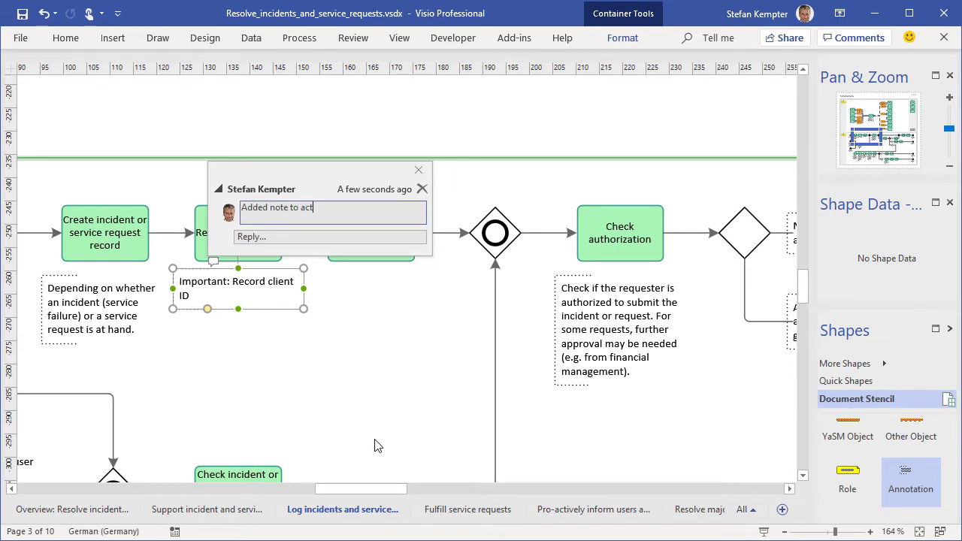
type("ivity")
key("Escape")
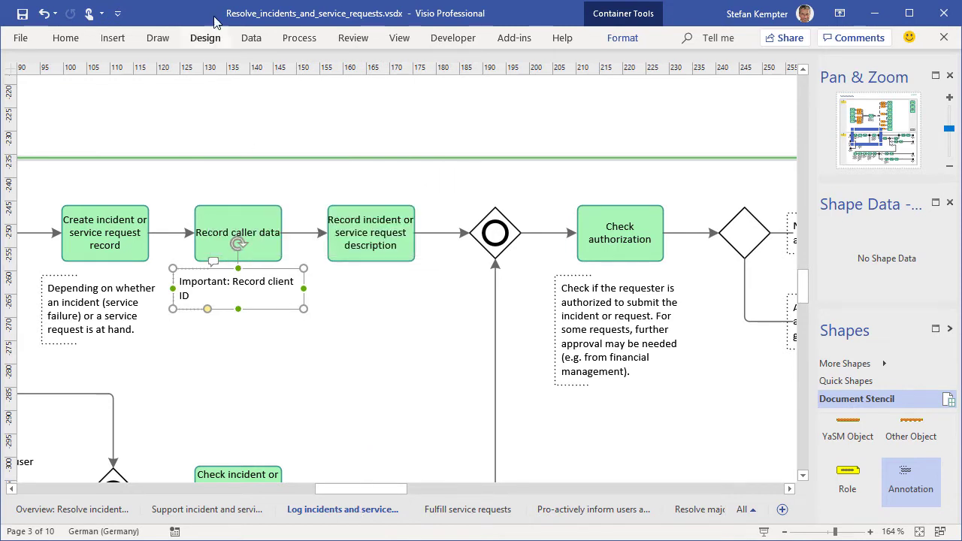
Highlight the annotation text in yellow and save the diagram.
left_click(158, 37)
left_click(378, 67)
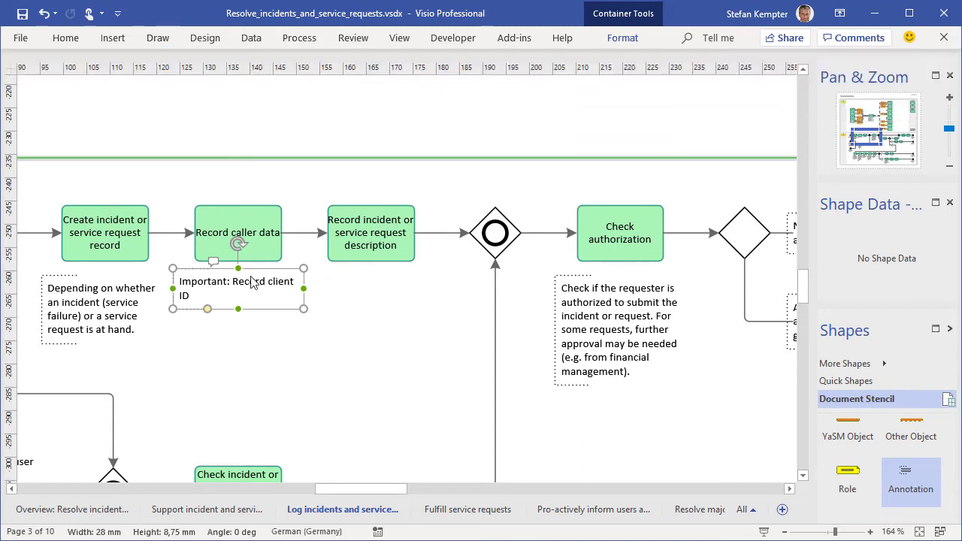
left_click_drag(179, 282, 292, 285)
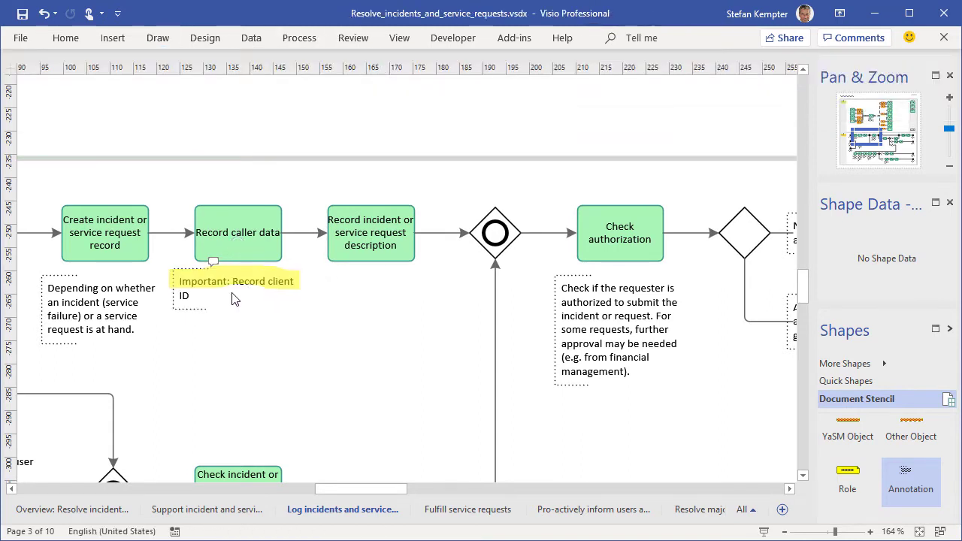
left_click_drag(174, 296, 236, 295)
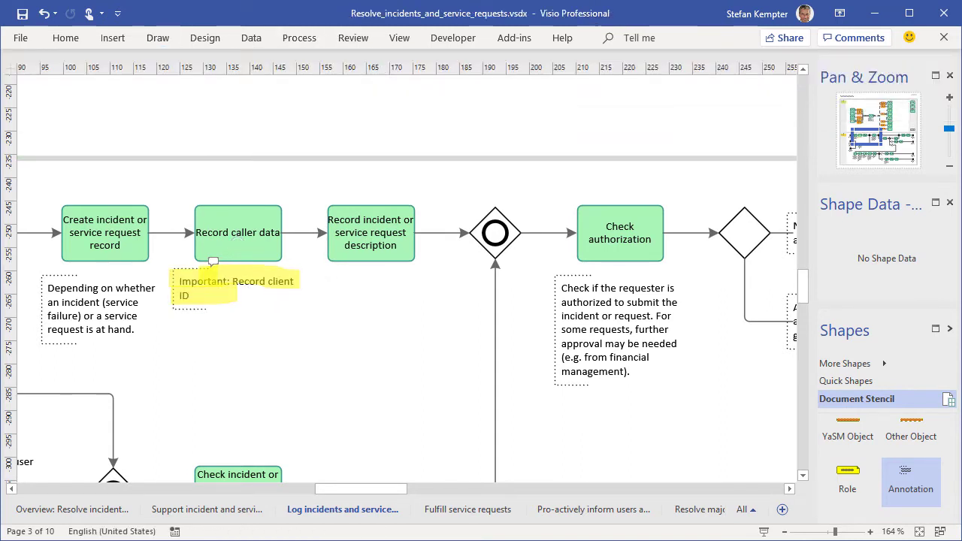
left_click(22, 14)
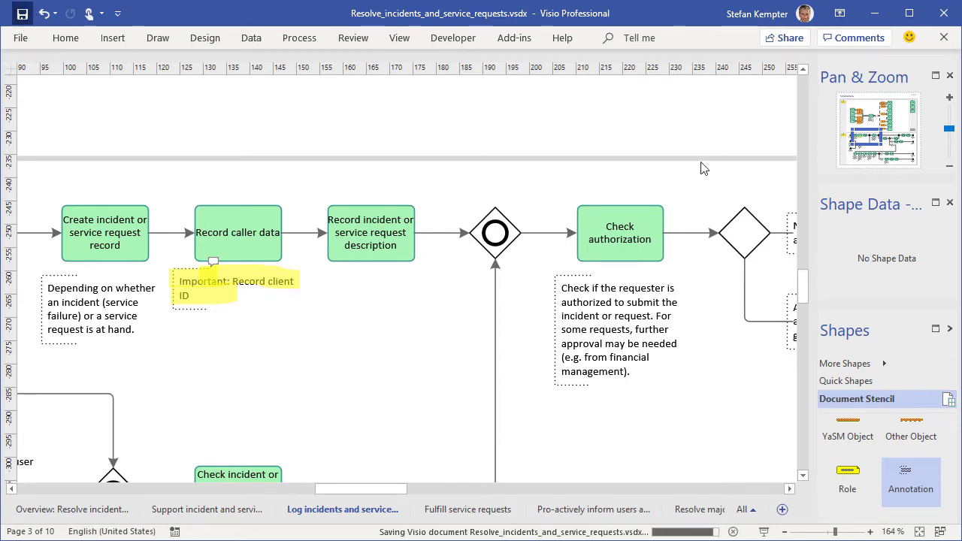
Back in the Teams conversation, draft 'The drafts are ready for your review, please have a look.'.
left_click(945, 13)
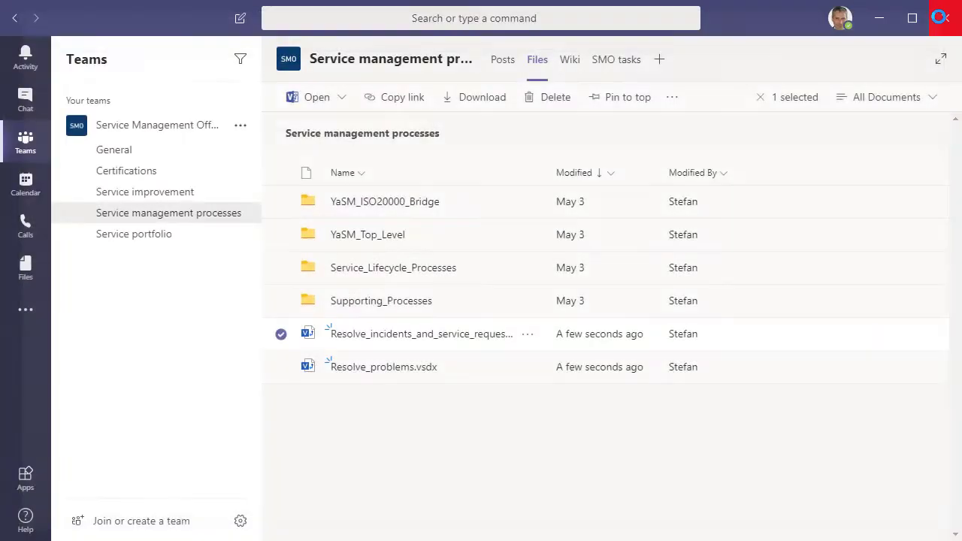
left_click(502, 68)
left_click(447, 494)
type("The drafts are ready for your review, please have a look.")
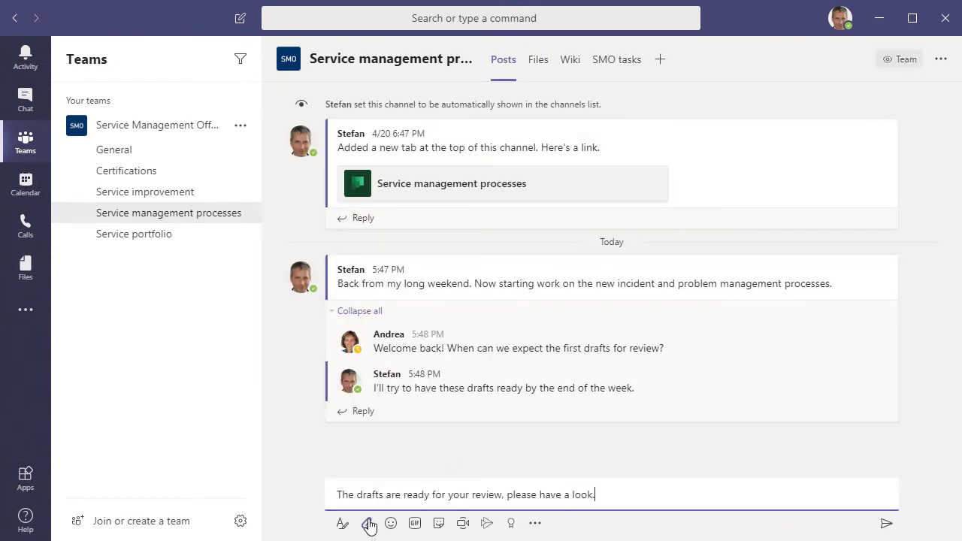
Attach Resolve_incidents_and_service_requests.vsdx as a shared link, post it, and open it in desktop Visio.
left_click(366, 524)
left_click(324, 423)
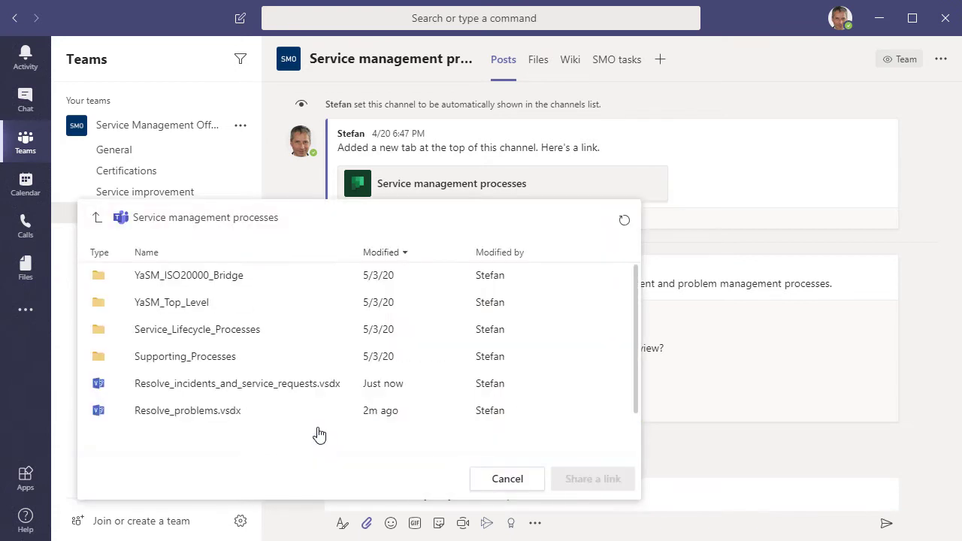
left_click(205, 387)
left_click(595, 481)
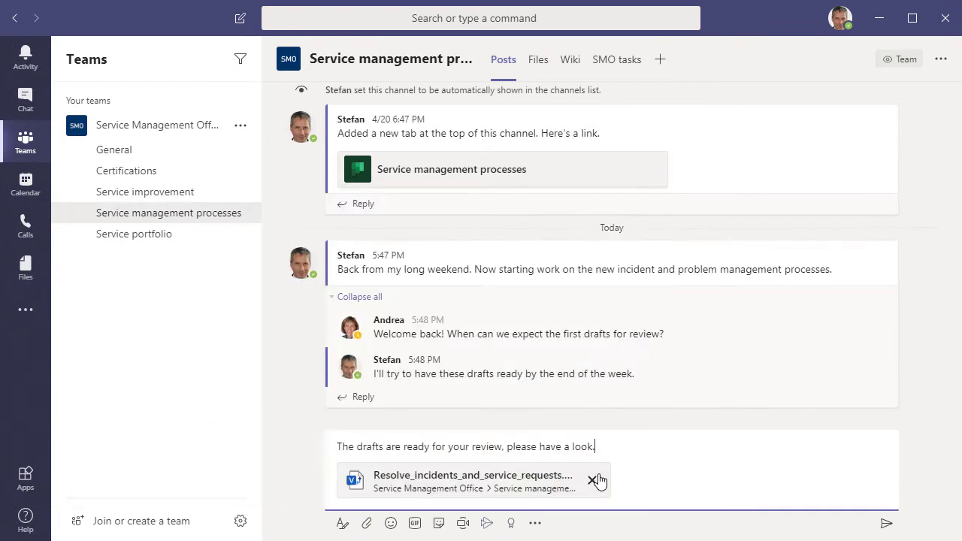
left_click(887, 524)
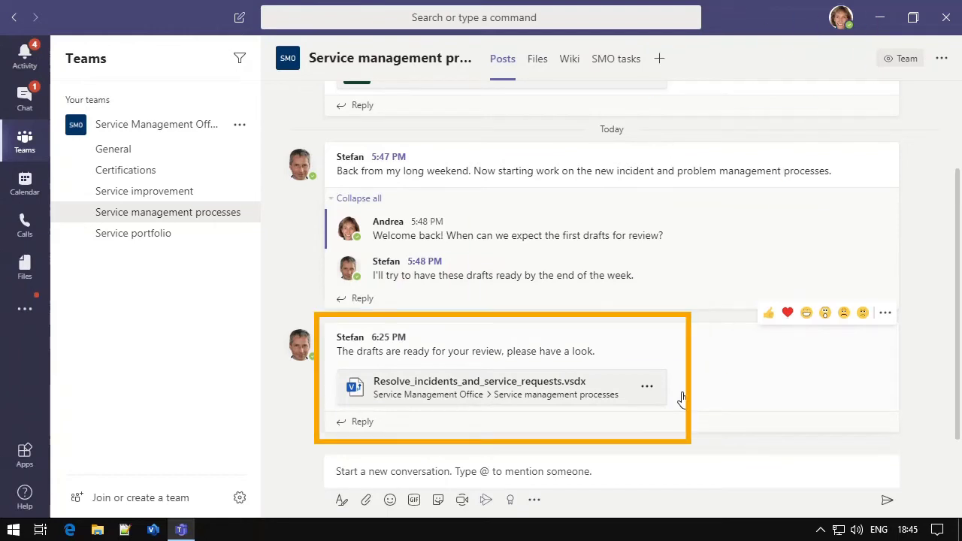
left_click(647, 386)
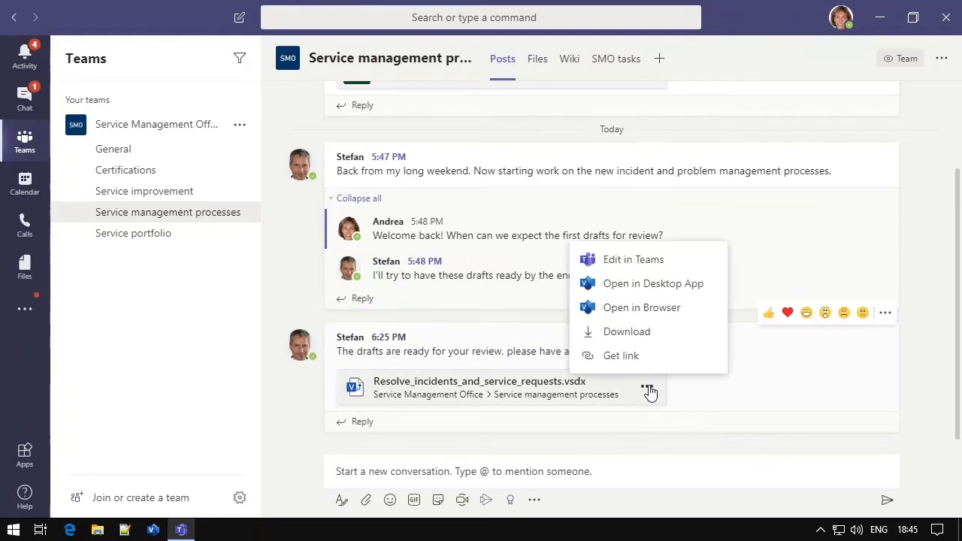
left_click(631, 285)
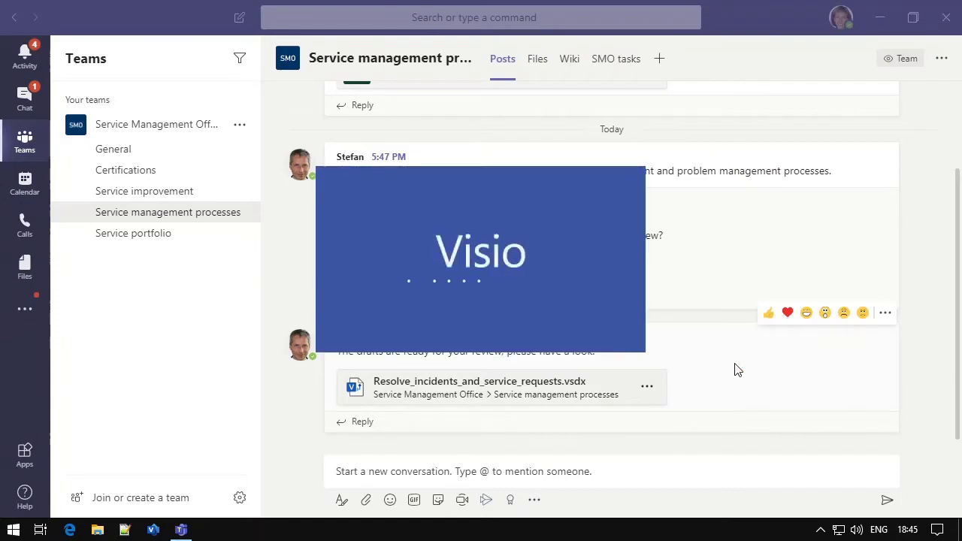
Reply 'Agreed' to the activity note comment in Visio, then close Visio.
scroll(329, 323, "up", 3)
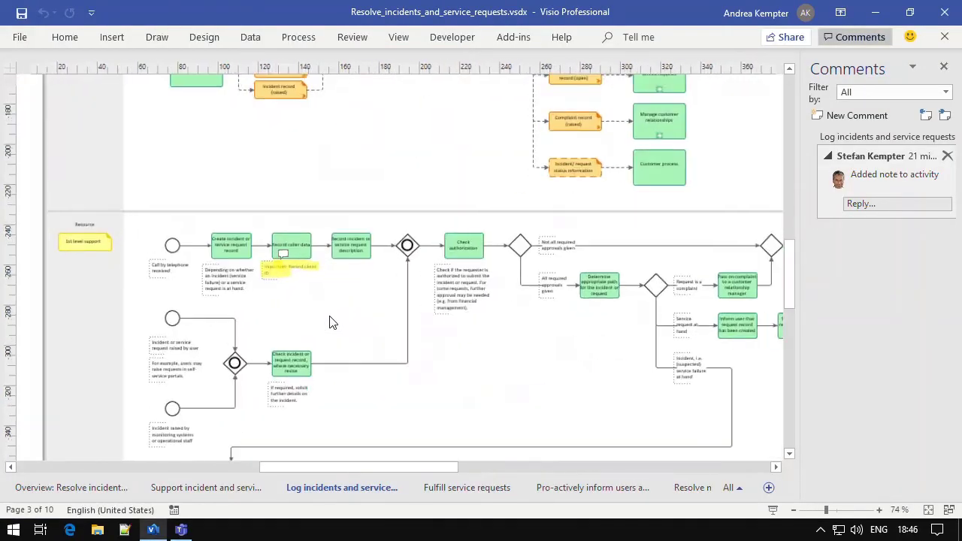
scroll(329, 323, "up", 3)
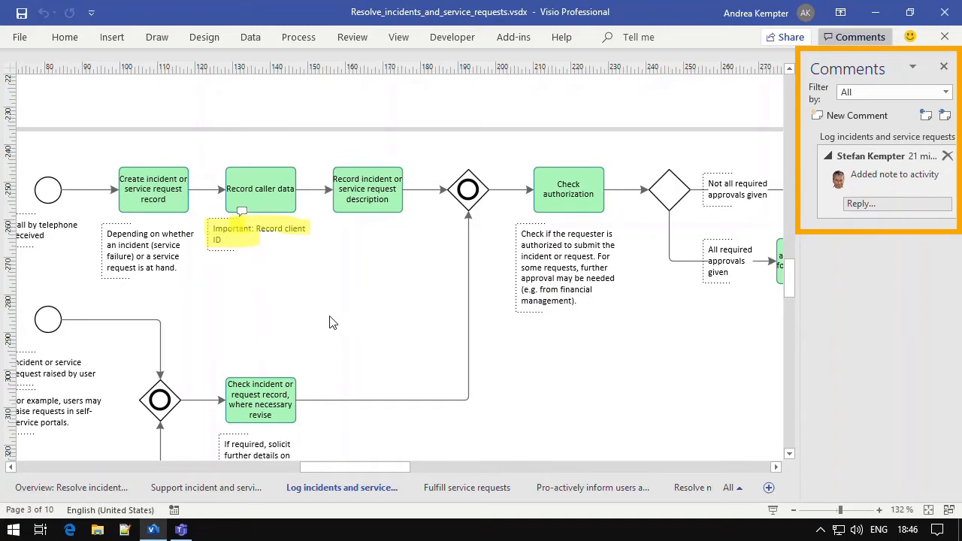
left_click(857, 203)
type("Agreed")
key("Return")
mouse_move(870, 213)
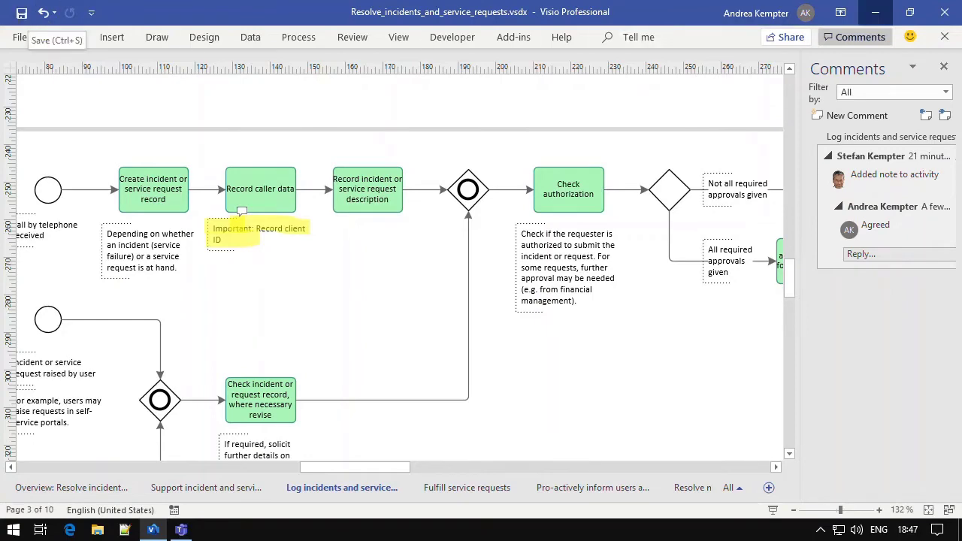
left_click(949, 15)
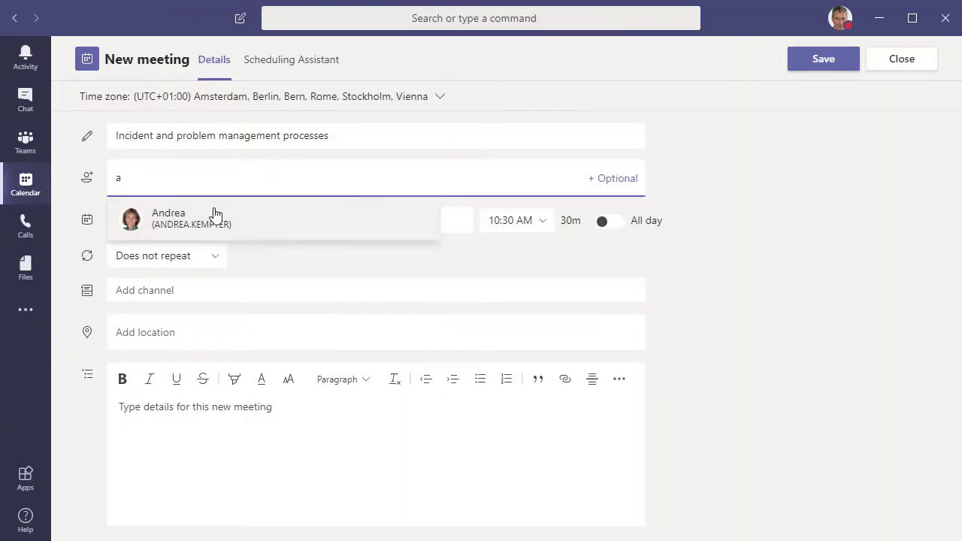
Schedule the meeting at 9:00 AM with two invitees in Service management processes, then join the call.
left_click(215, 213)
type("heinzmueller")
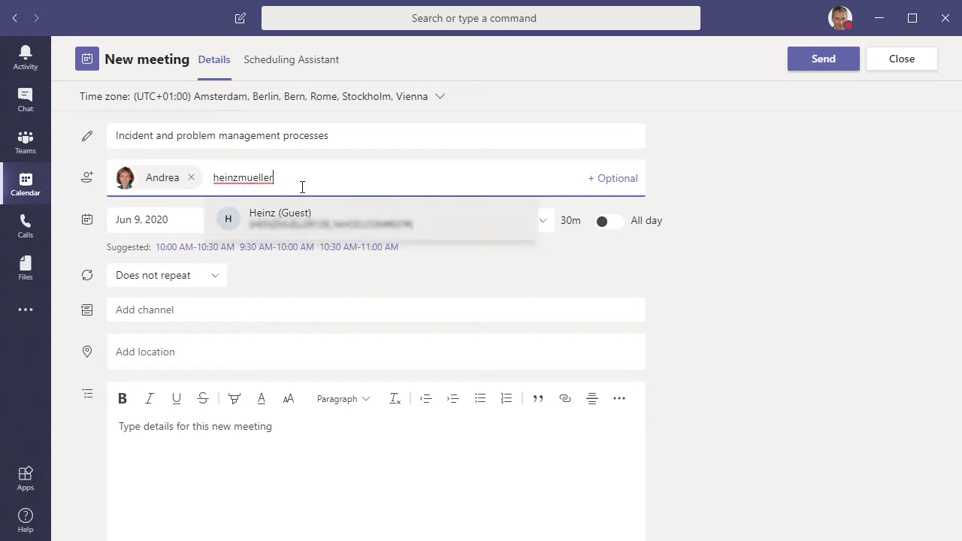
left_click(303, 213)
left_click(298, 221)
left_click(275, 325)
left_click(200, 311)
left_click(197, 338)
left_click(199, 422)
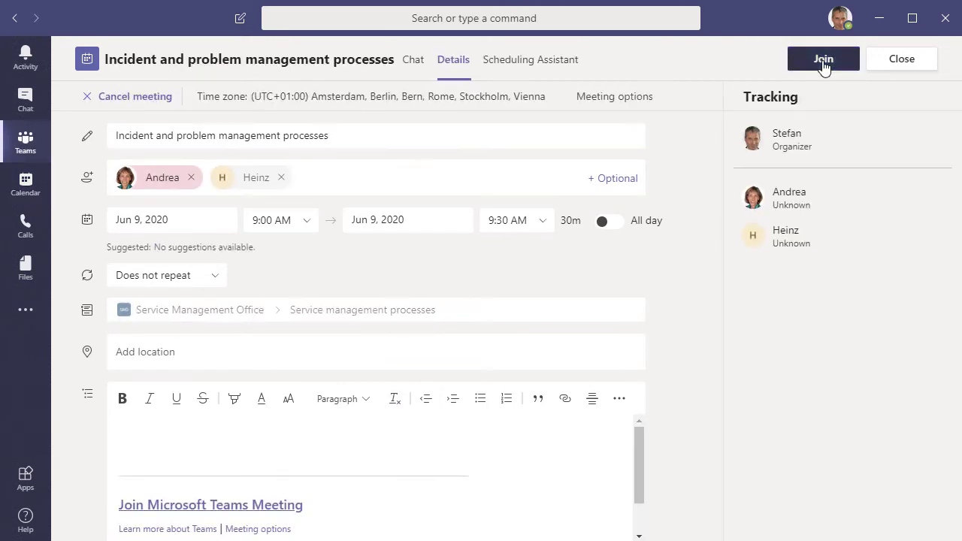
left_click(824, 63)
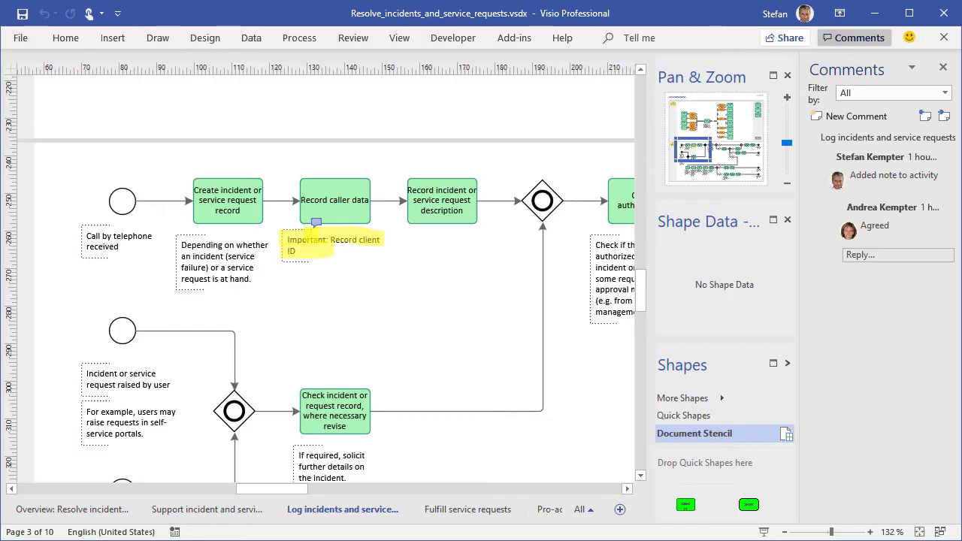
Remove the note's yellow highlight, make it read 'Important: Record client ID and location', and nudge it lower.
left_click(342, 245)
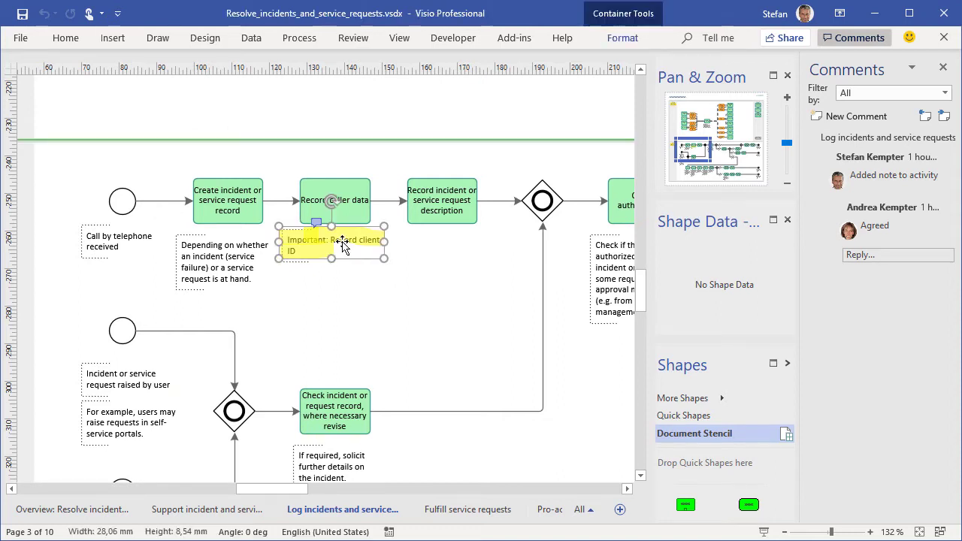
key("Escape")
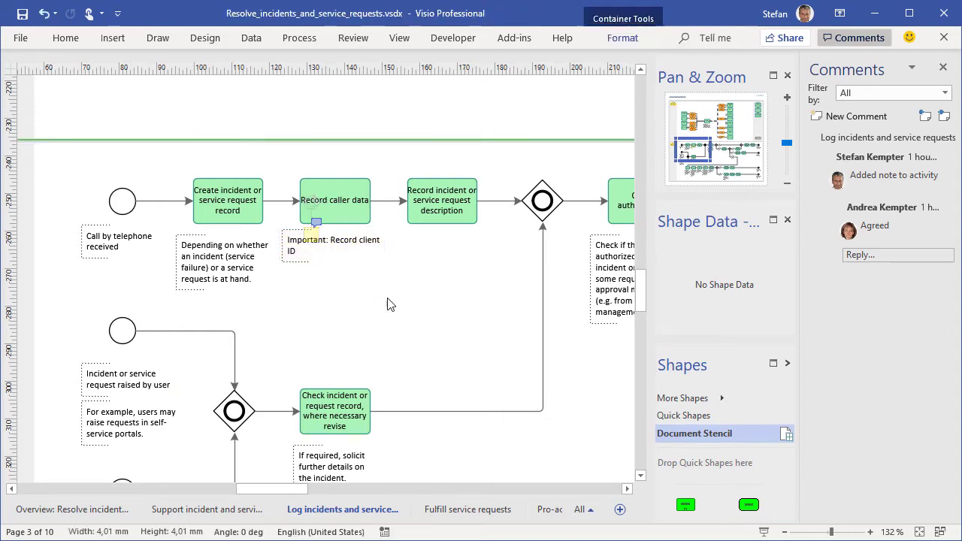
double_click(302, 252)
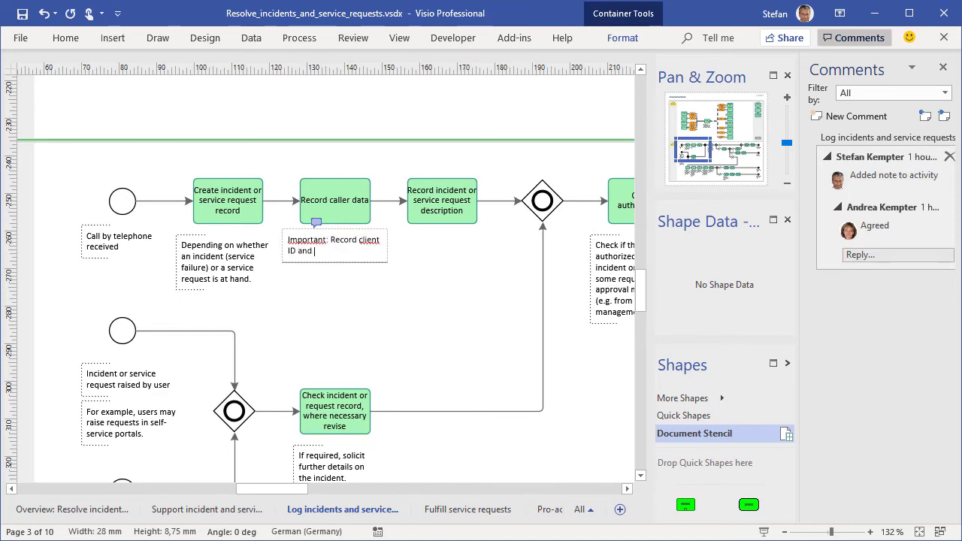
key("Escape")
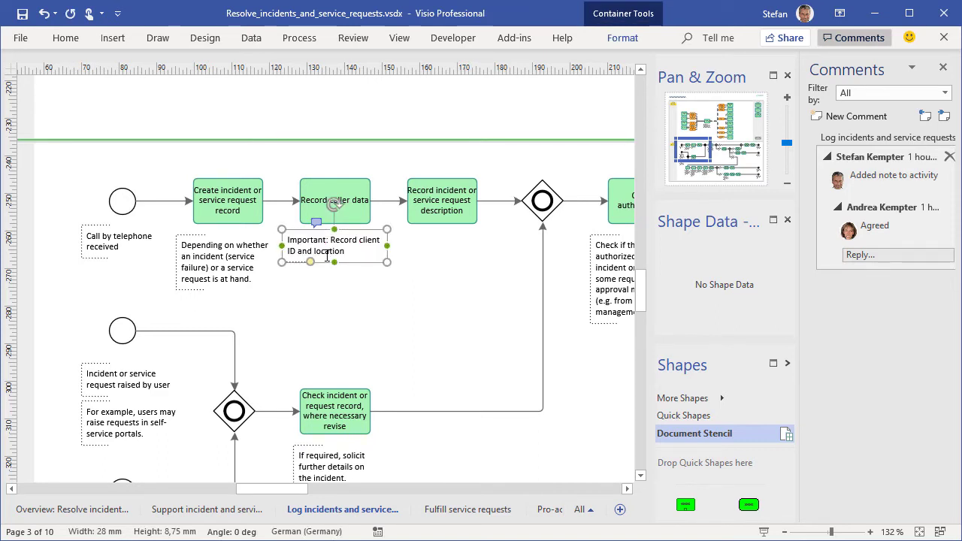
left_click_drag(327, 256, 336, 253)
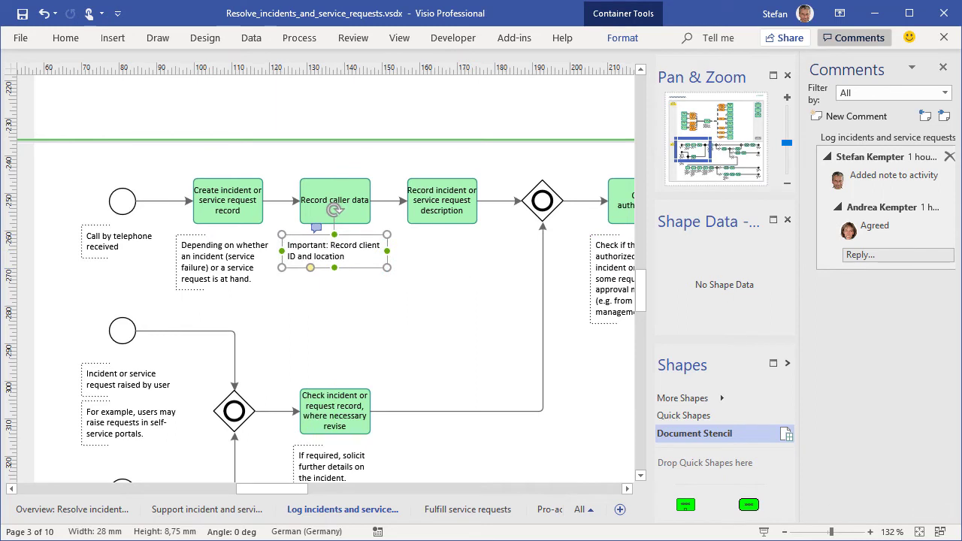
Delete both the original note comment and the 'Agreed' reply.
left_click(950, 157)
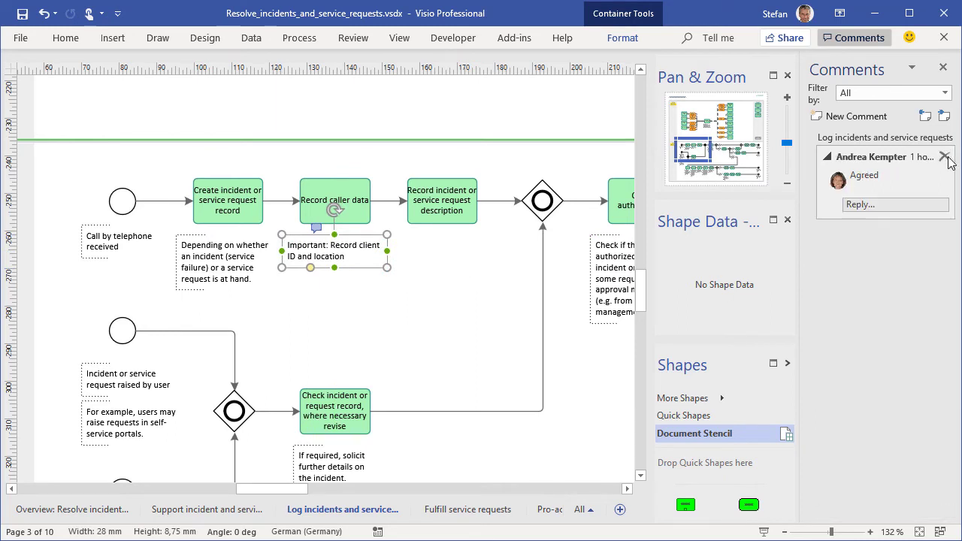
left_click(456, 312)
key("ctrl+shift+w")
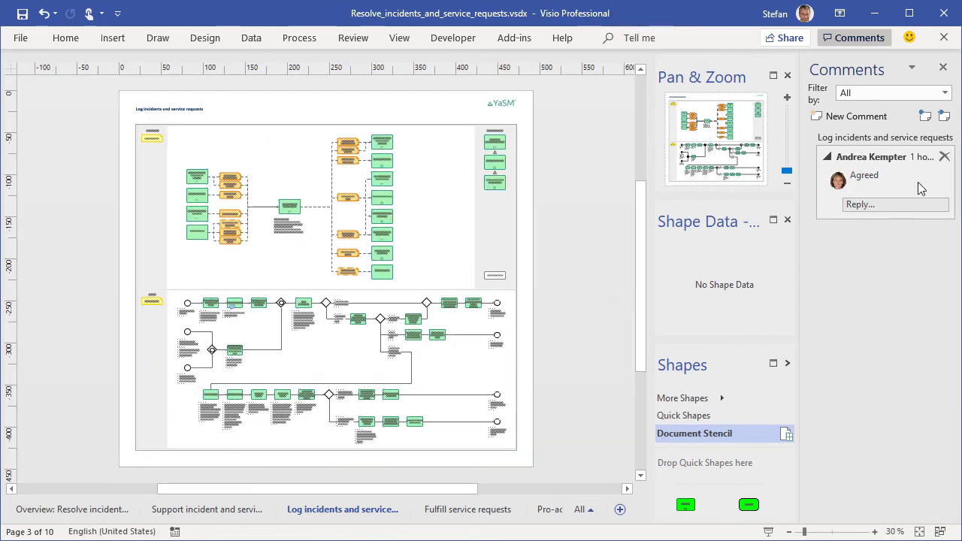
left_click(945, 156)
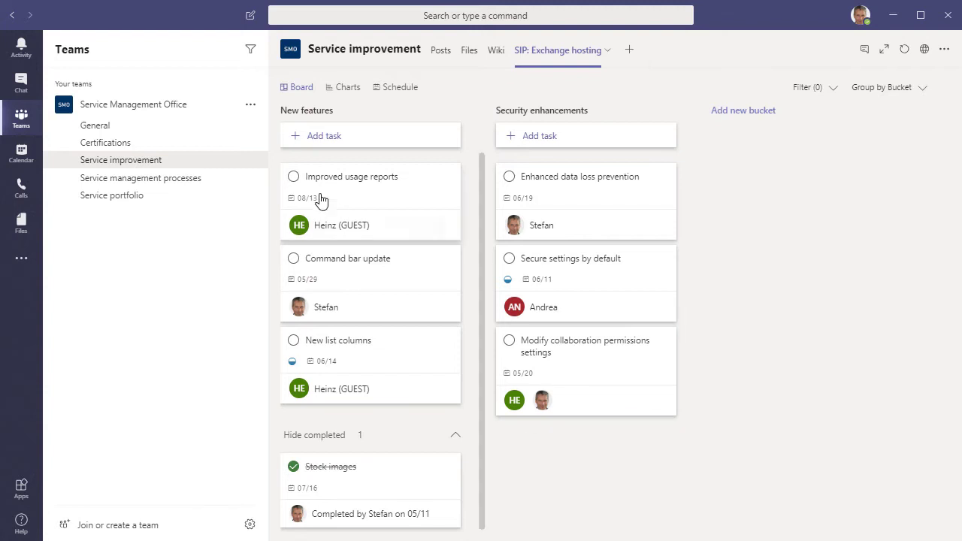
Add task 'Start screen share from chat' due 05/20 with an assignee, below Improved usage reports.
left_click(318, 135)
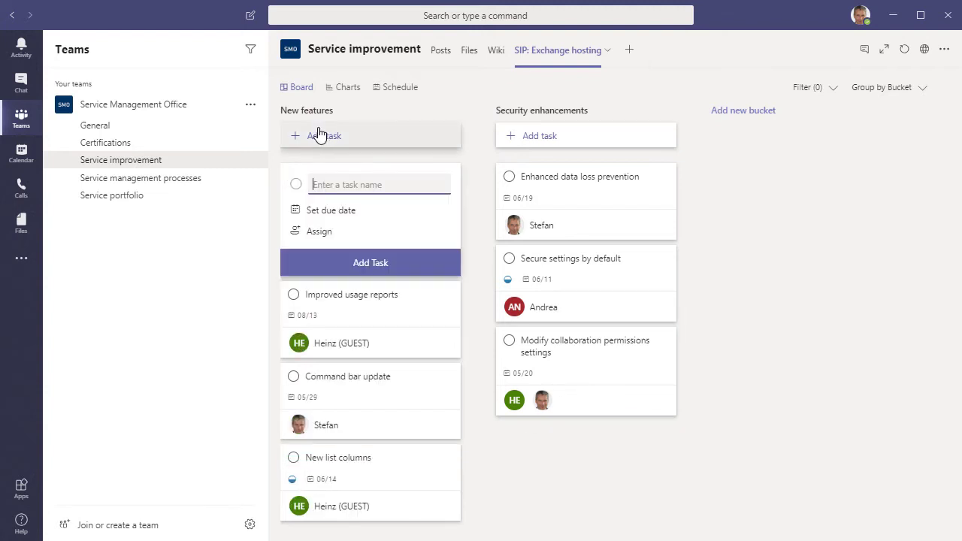
type("Start screen share from chat")
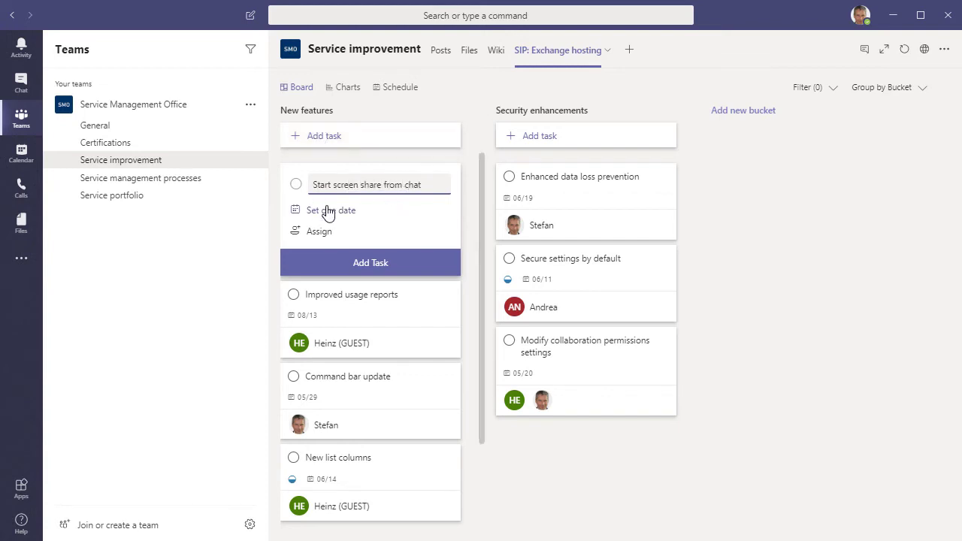
left_click(328, 211)
left_click(349, 325)
left_click(319, 231)
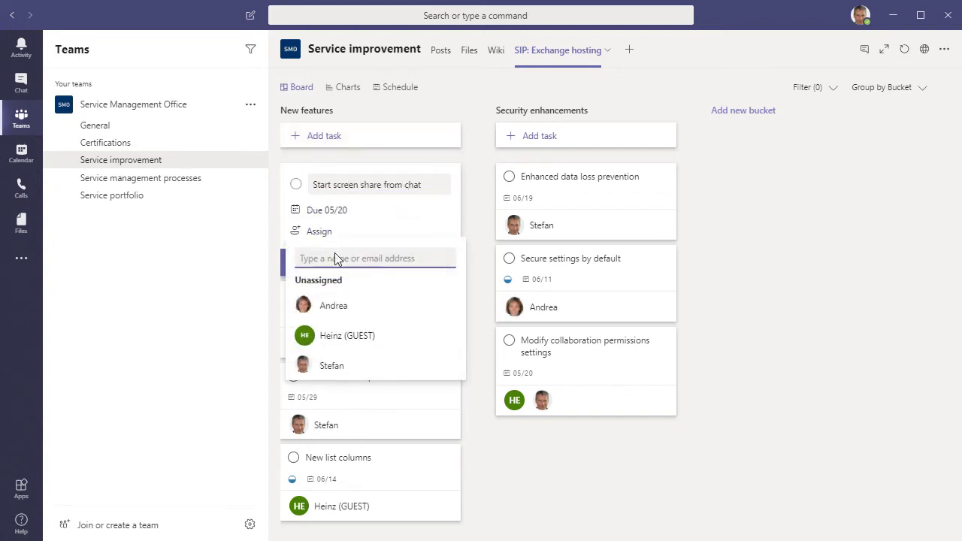
left_click(334, 305)
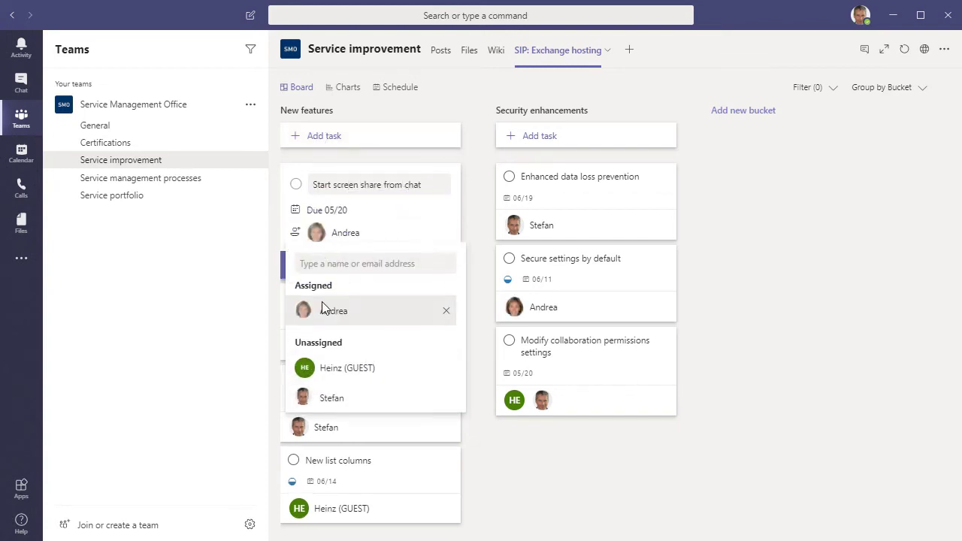
left_click(482, 308)
left_click(386, 263)
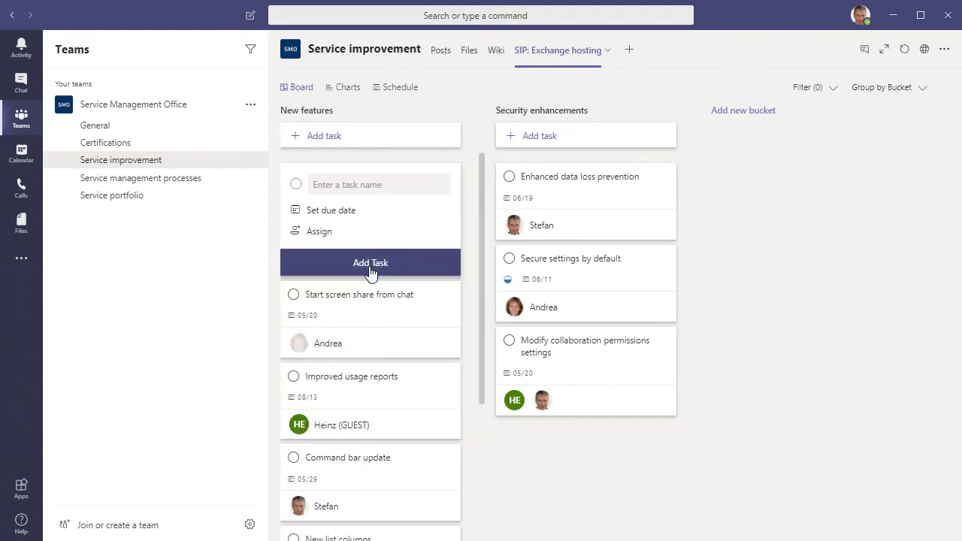
left_click(471, 358)
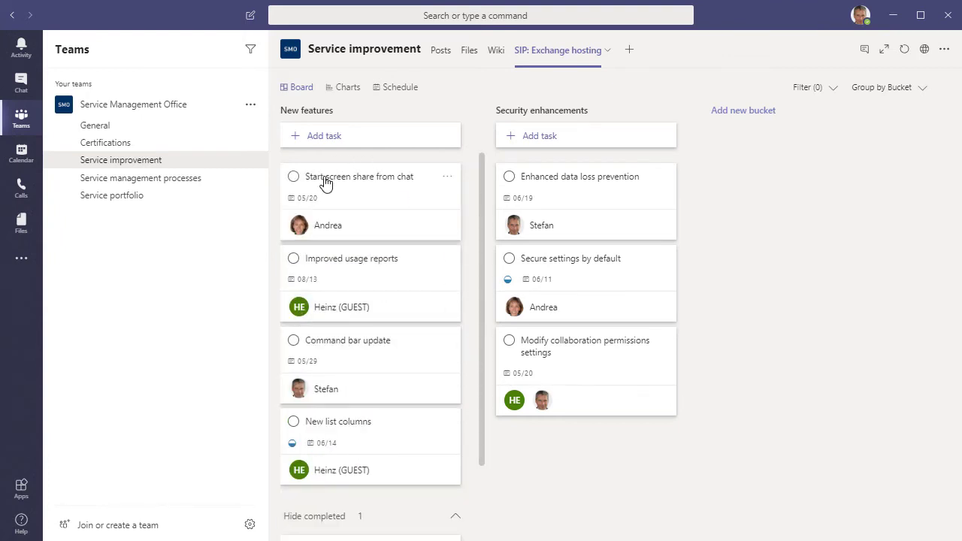
left_click_drag(325, 184, 336, 275)
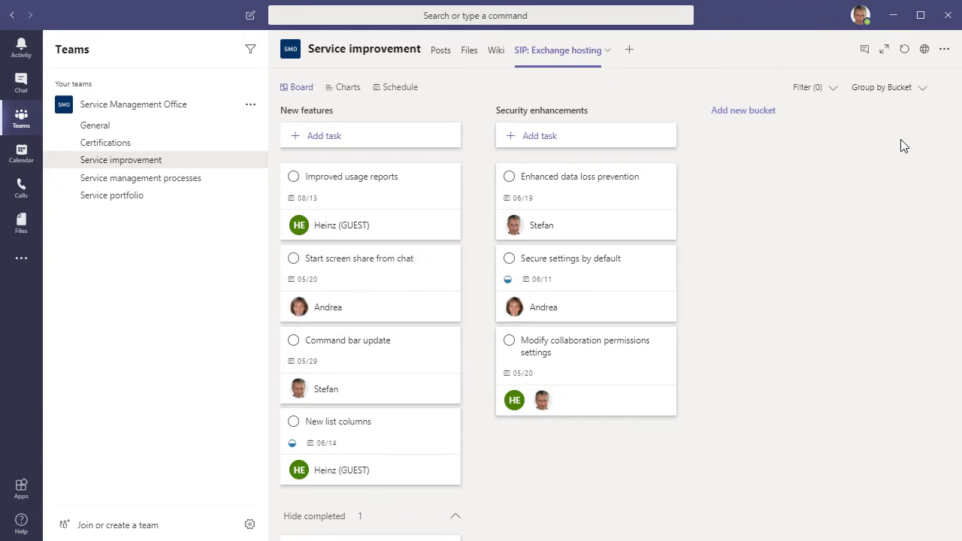
Group the board by Progress and move New list columns into the Completed column.
left_click(884, 88)
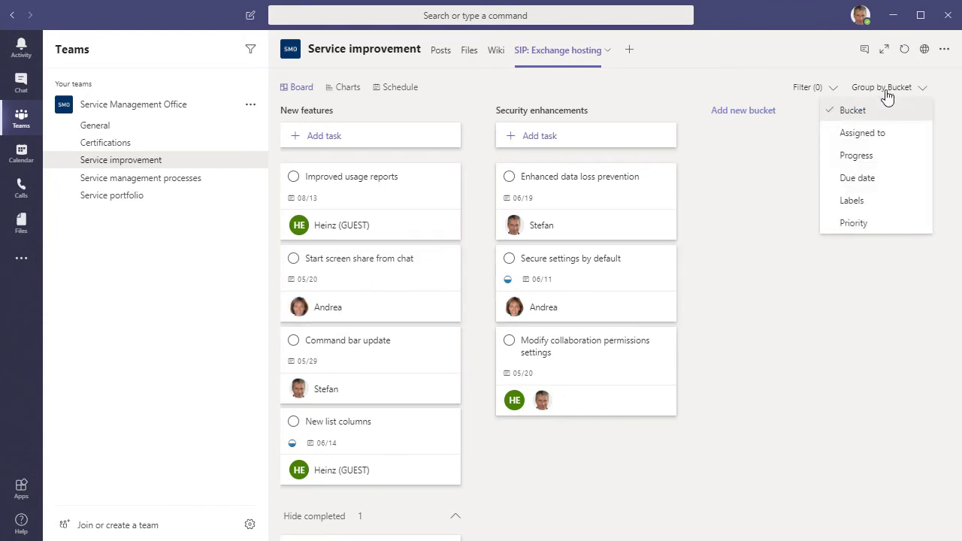
left_click(861, 161)
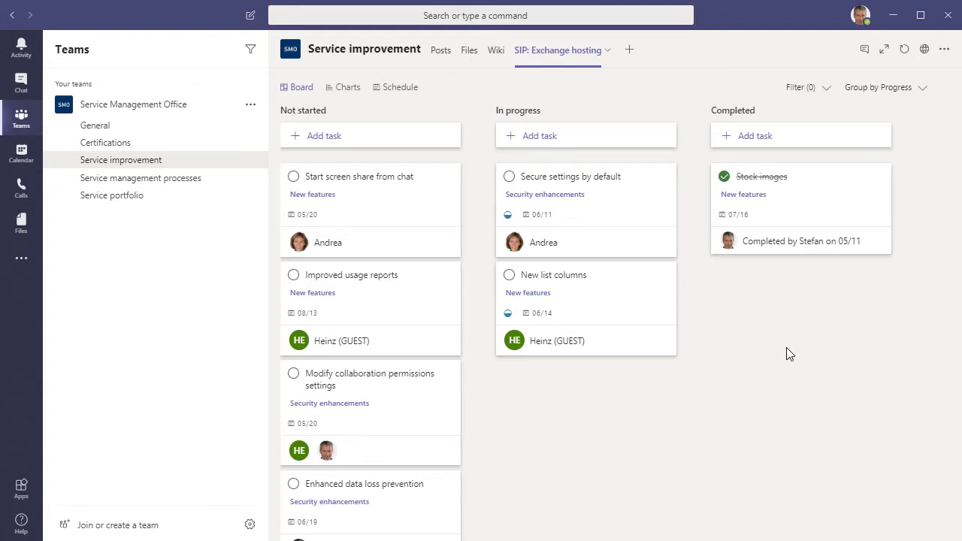
left_click_drag(549, 282, 752, 299)
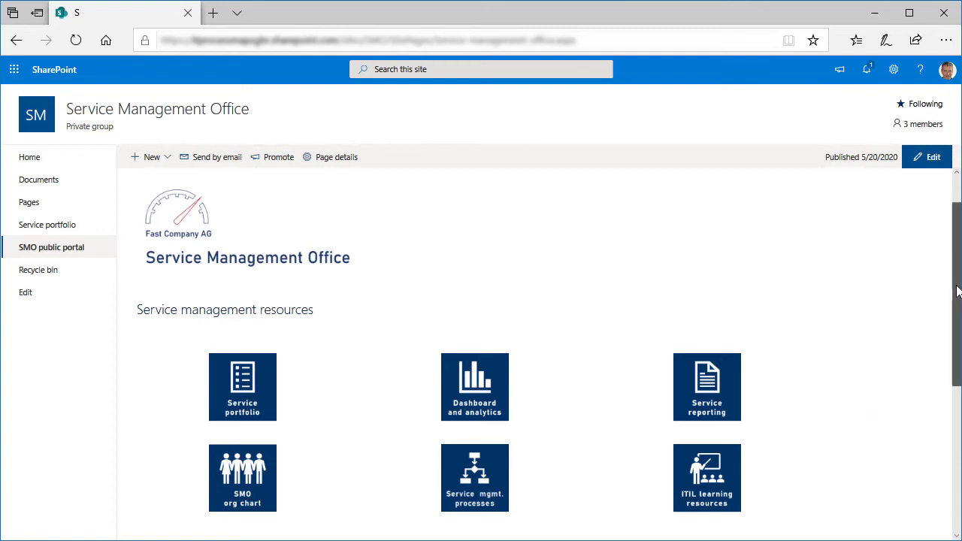
Scroll the SMO public portal page down to its resource and User support tiles.
scroll(958, 292, "down", 3)
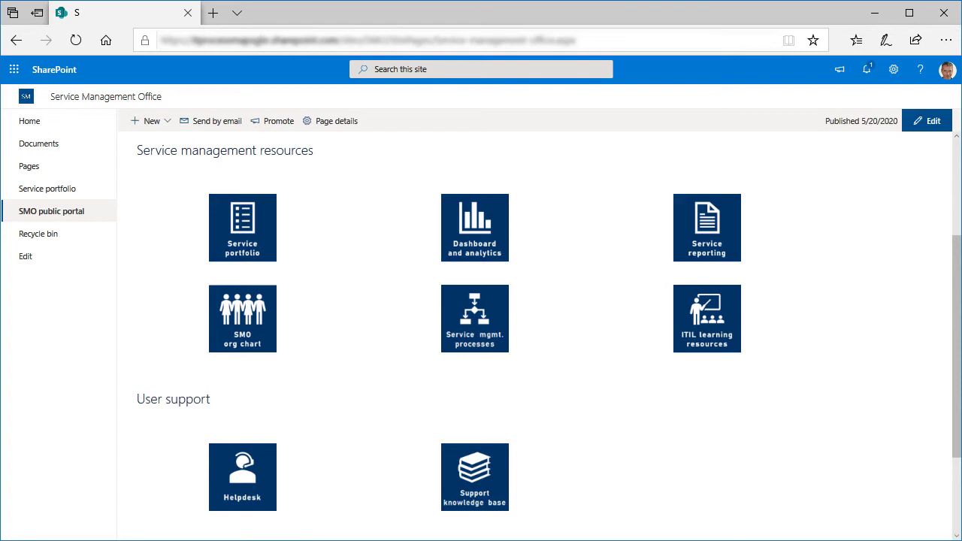
left_click(485, 245)
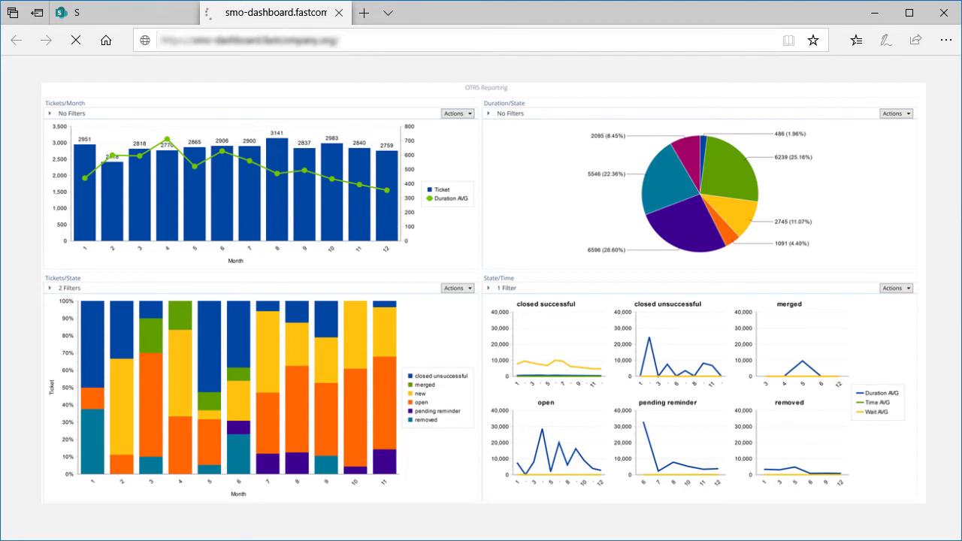
key("ctrl+w")
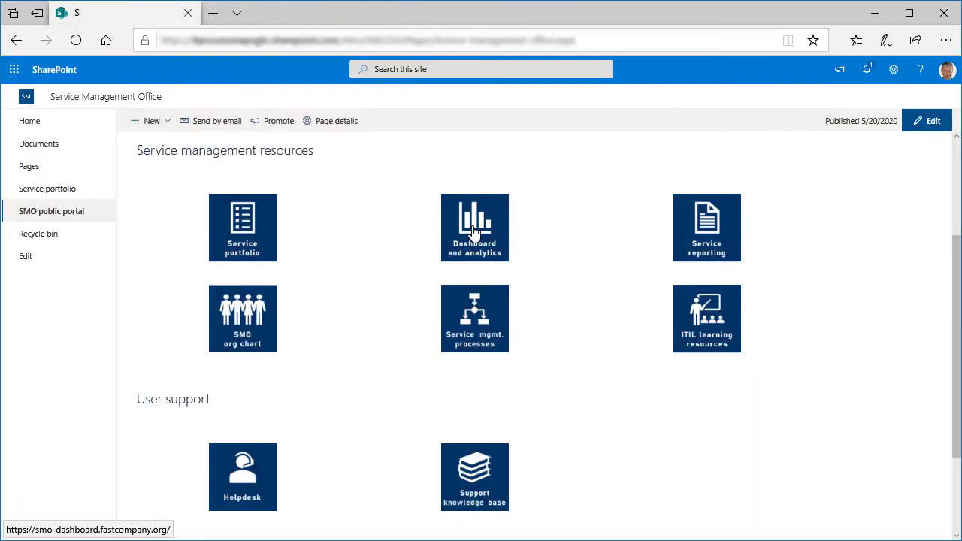
Open the Service mgmt. processes diagram, zoom to 83% and pan to the strategic direction area.
left_click(483, 325)
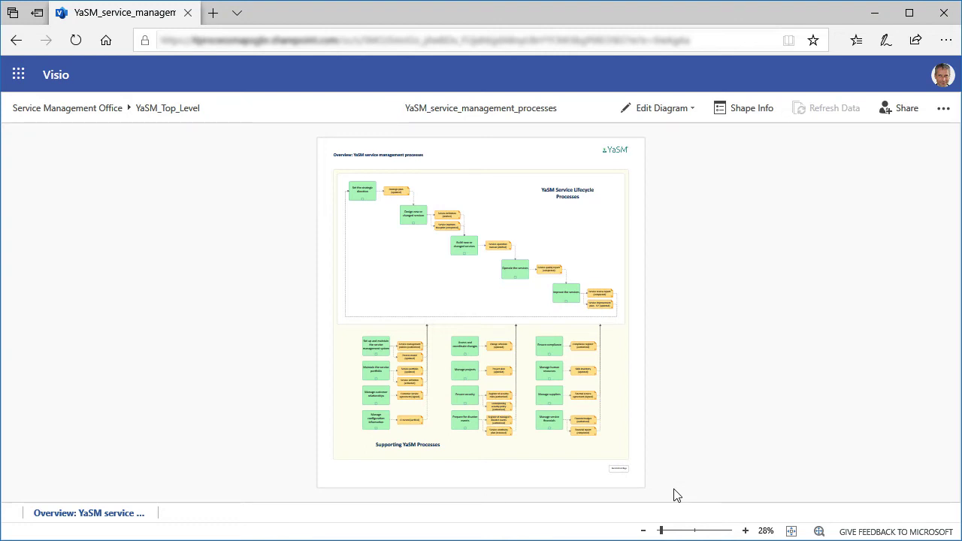
left_click(672, 532)
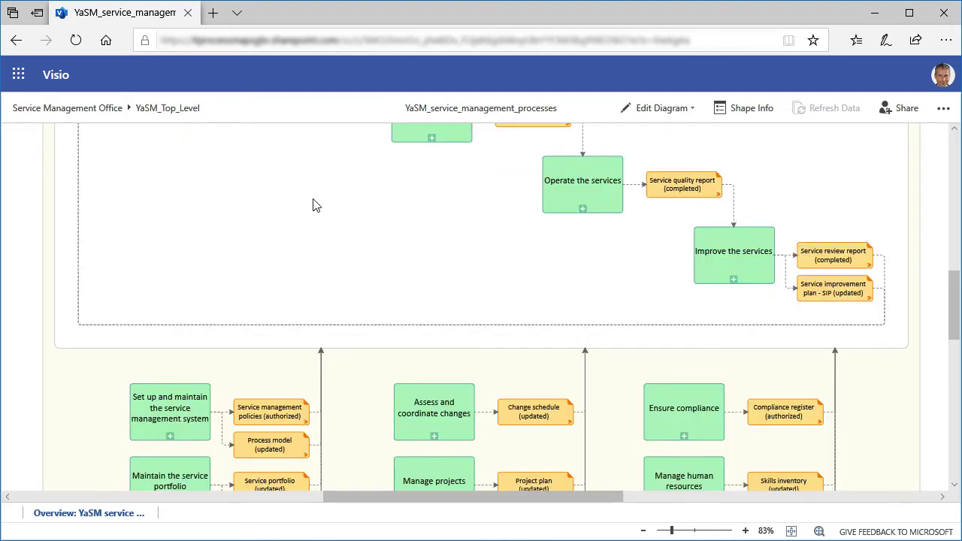
left_click_drag(318, 215, 278, 409)
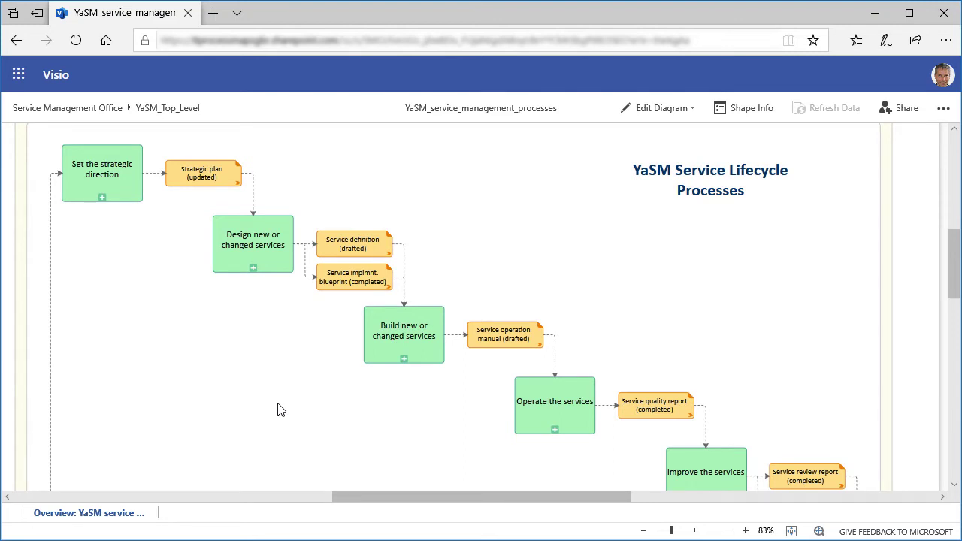
Open the Design new or changed services sub-diagram and zoom into its central design process area.
left_click(251, 247)
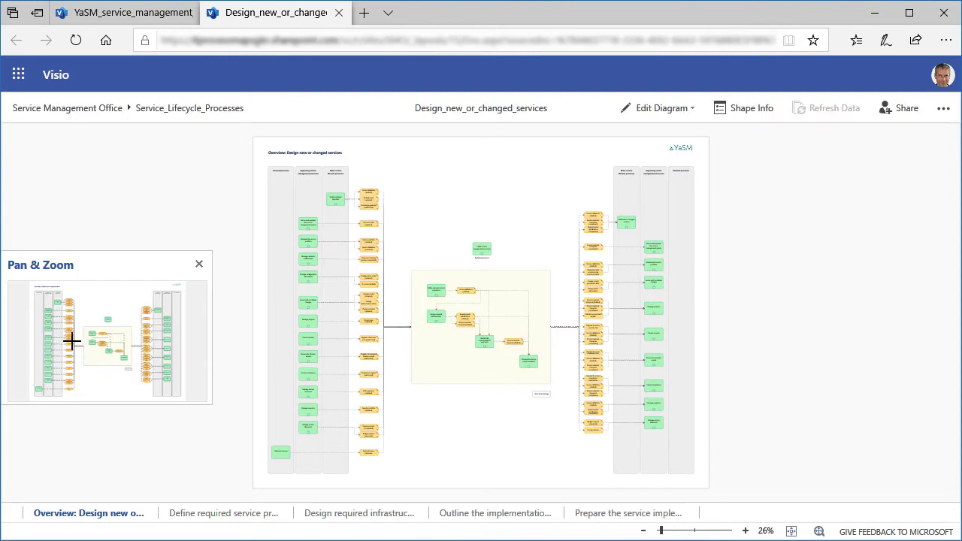
left_click_drag(73, 336, 95, 363)
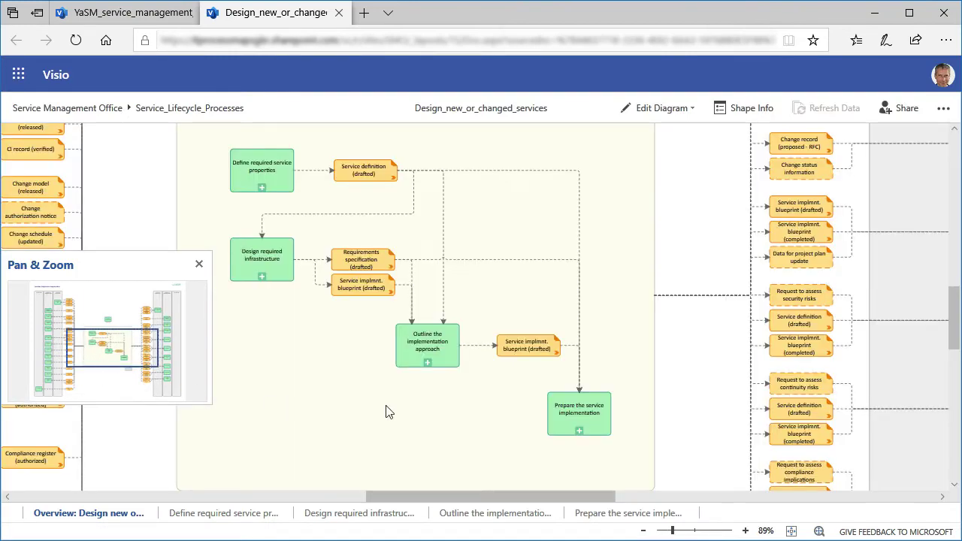
left_click_drag(333, 378, 359, 403)
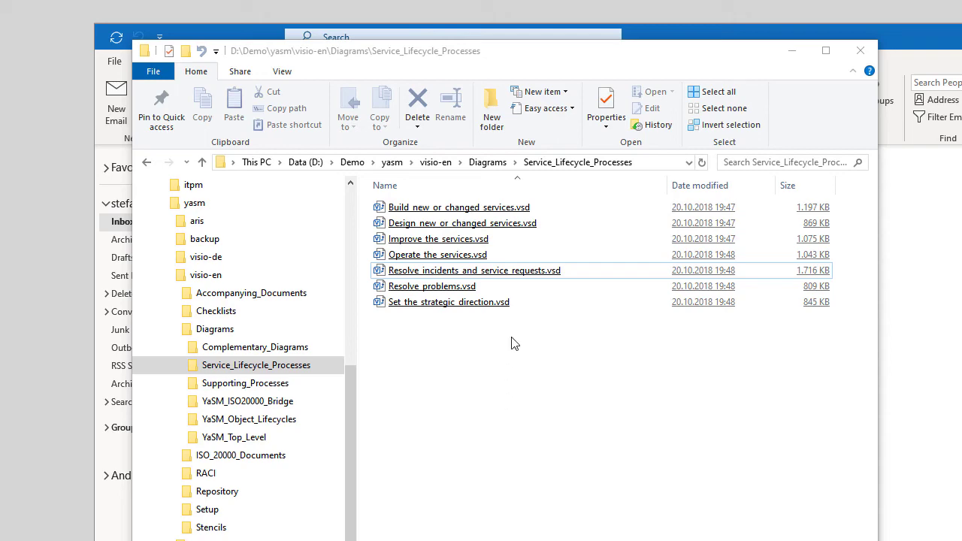
Open Resolve_incidents_and_service_requests.vsd and zoom into its 1st level support swimlane process.
double_click(447, 275)
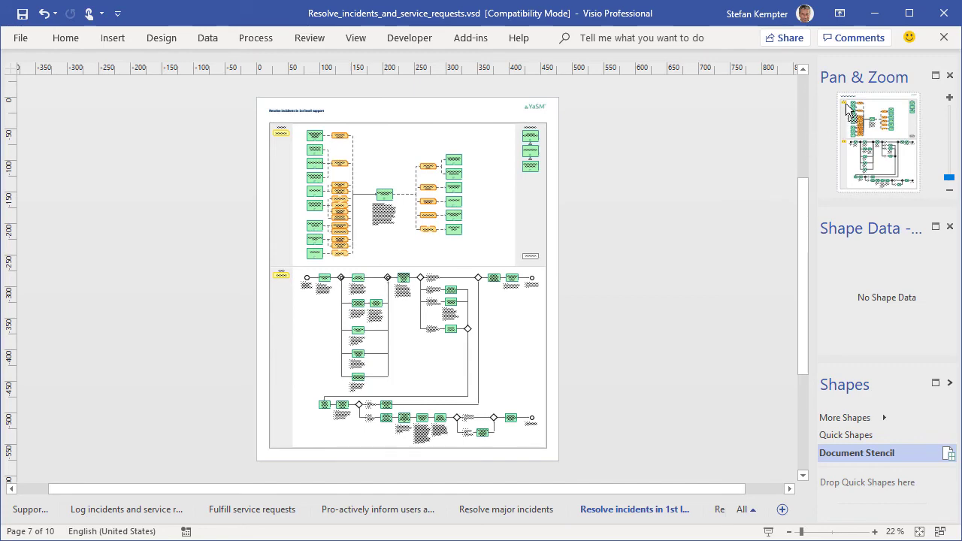
mouse_move(848, 107)
left_mouse_down()
mouse_move(876, 139)
mouse_move(877, 130)
left_mouse_up()
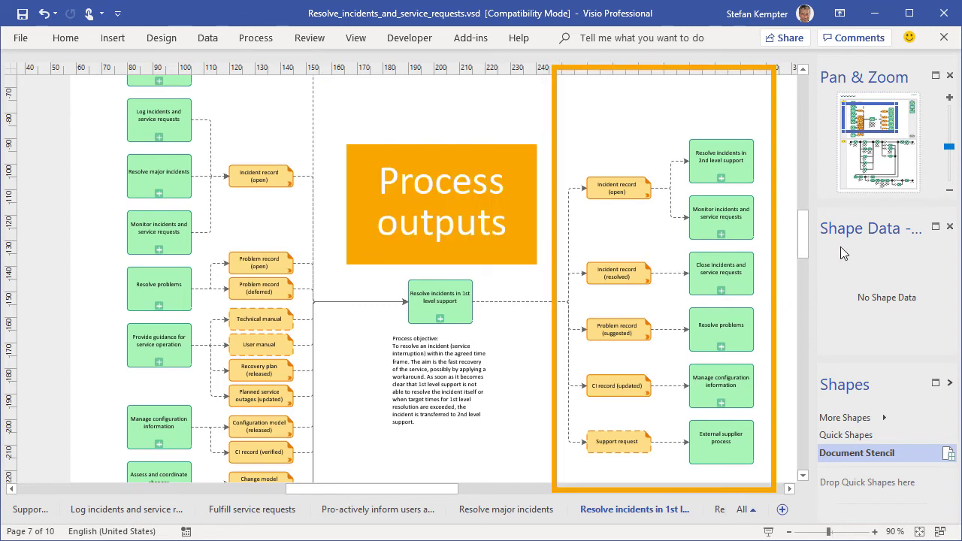
left_click_drag(867, 126, 859, 155)
scroll(539, 263, "up", 3)
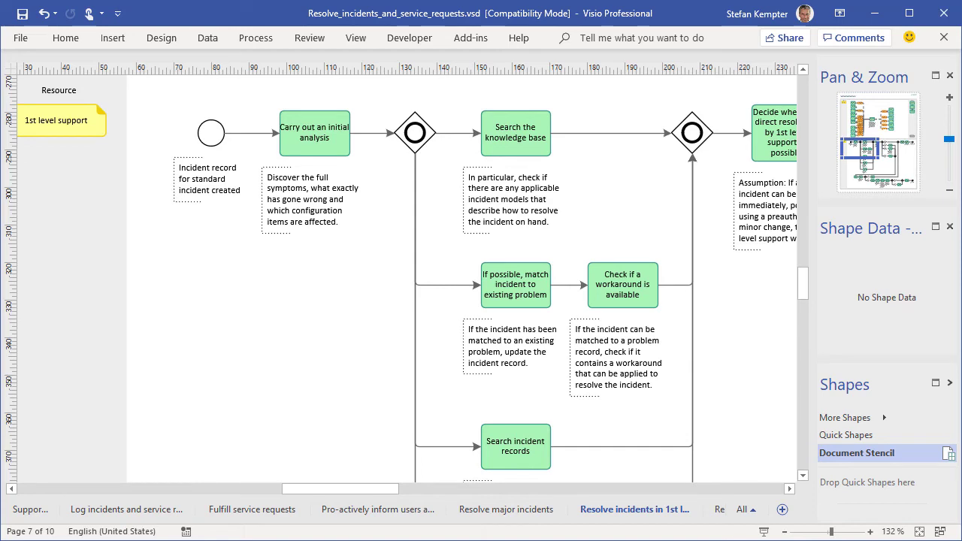
scroll(733, 311, "down", 5)
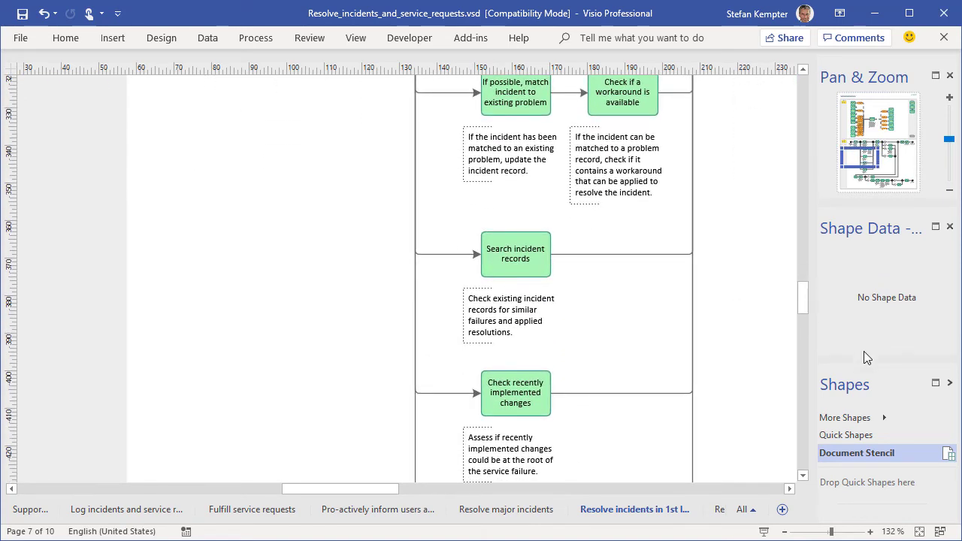
Place a 'Do something else' task right of Search incident records and add a sequence flow from it.
left_click(864, 480)
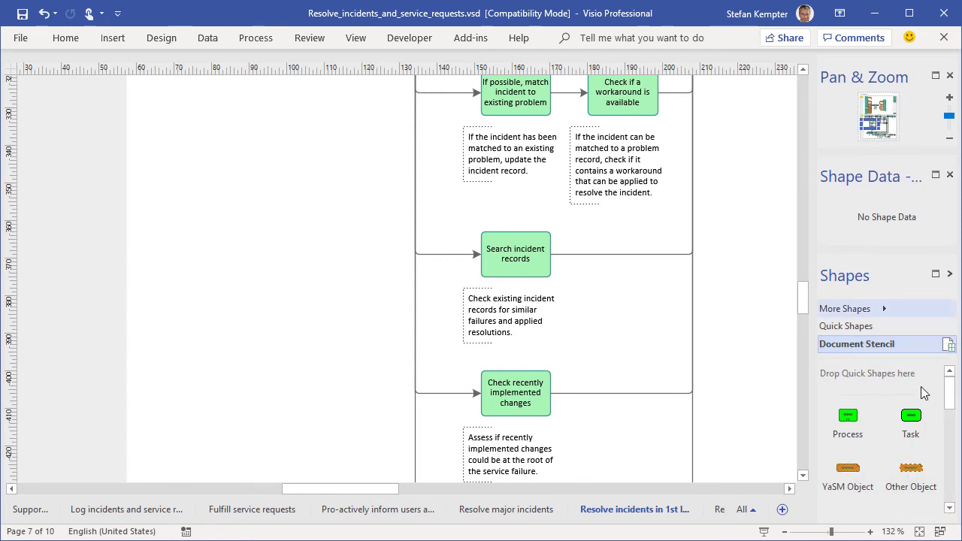
left_click_drag(910, 417, 626, 259)
type("Do ")
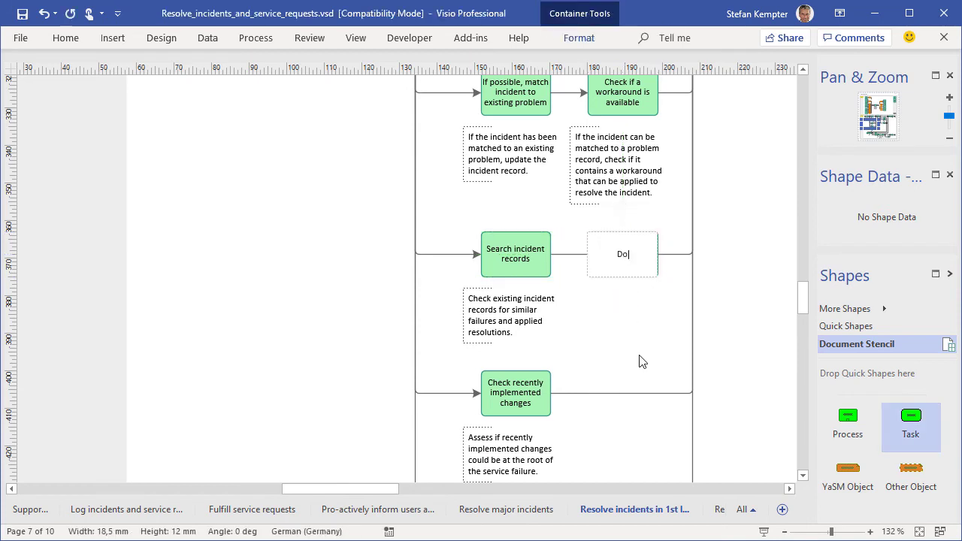
type("something else")
key("Escape")
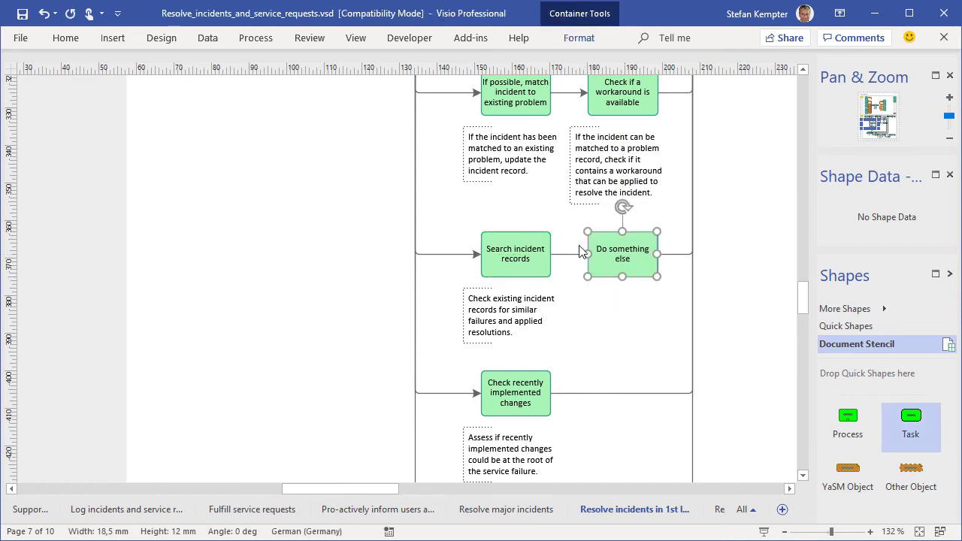
left_click(565, 253)
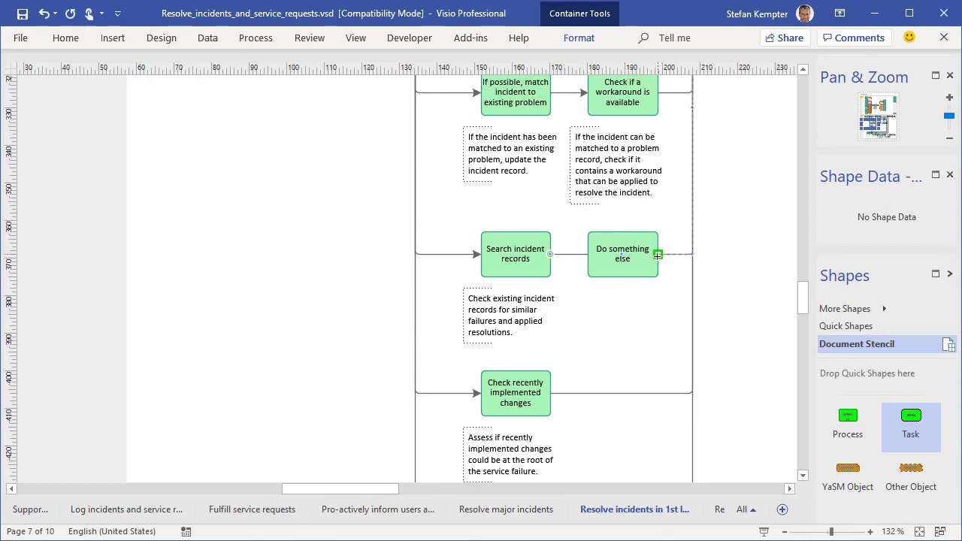
scroll(898, 485, "down", 3)
left_click_drag(847, 421, 549, 248)
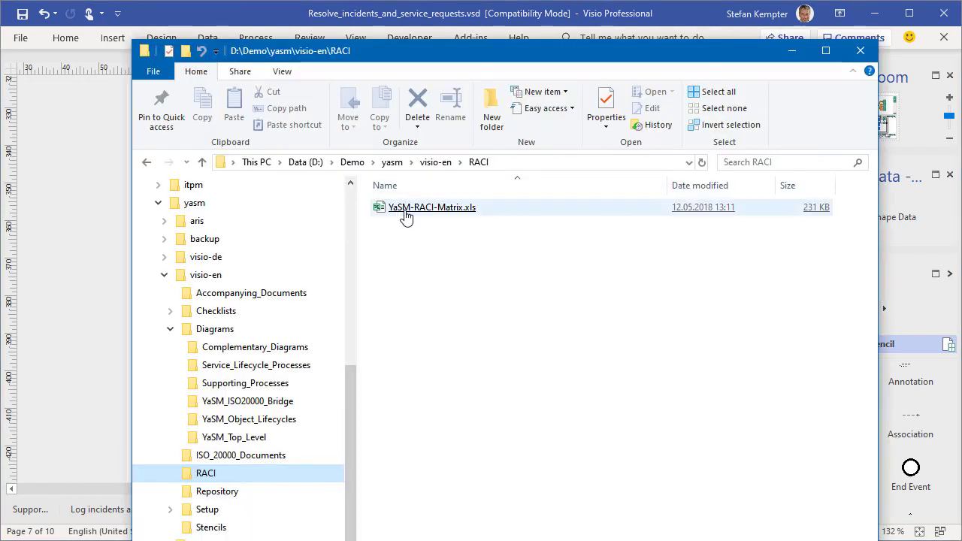
Open YaSM-RACI-Matrix.xls and set Operator to R for LP4.6.4 Pro-actively inform users and clients.
left_click(406, 214)
double_click(406, 214)
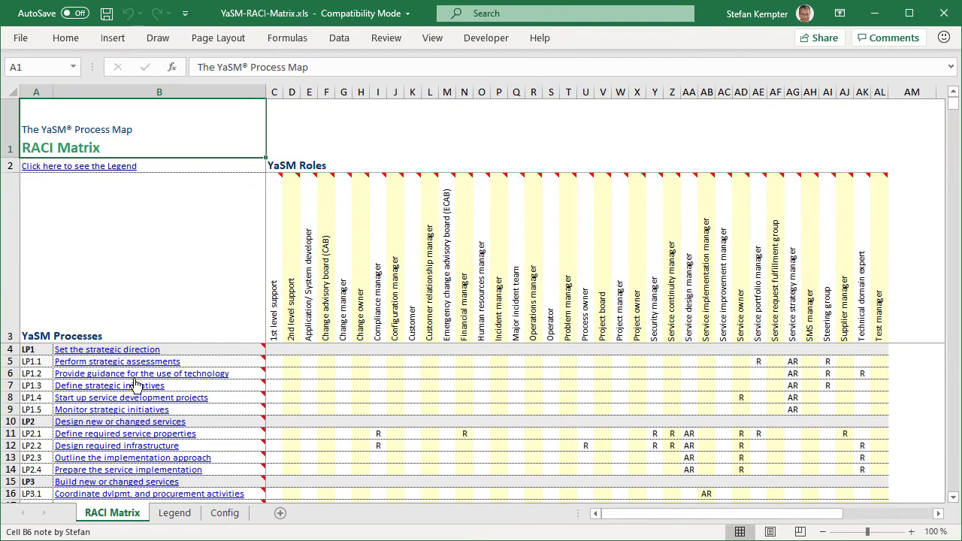
scroll(135, 385, "down", 8)
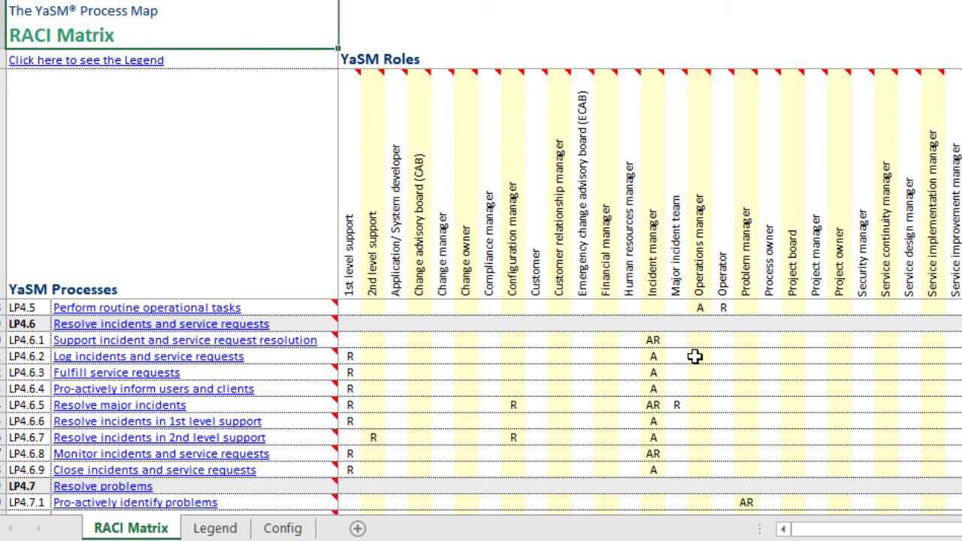
left_click(724, 389)
left_click(741, 390)
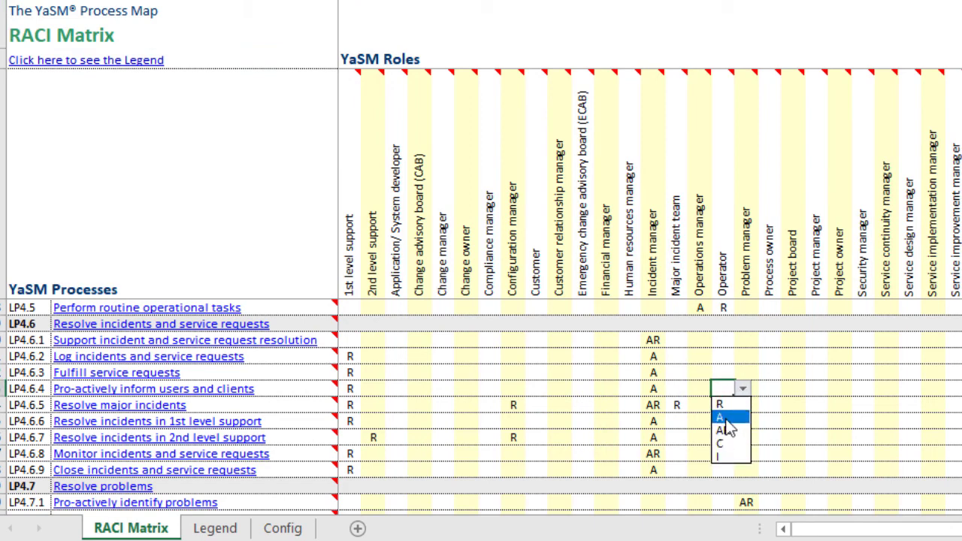
left_click(720, 405)
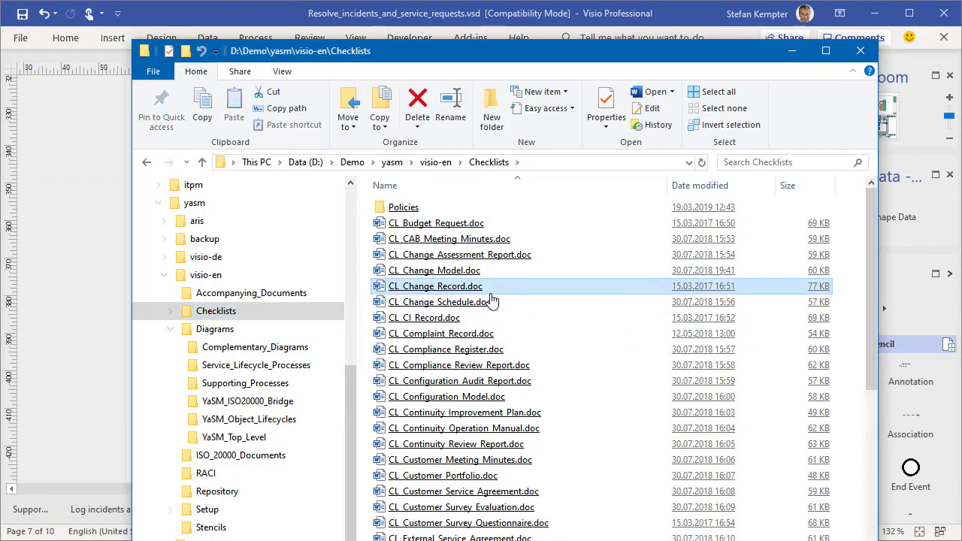
Open CL_Service_Definition.doc from the Checklists folder.
scroll(490, 300, "down", 15)
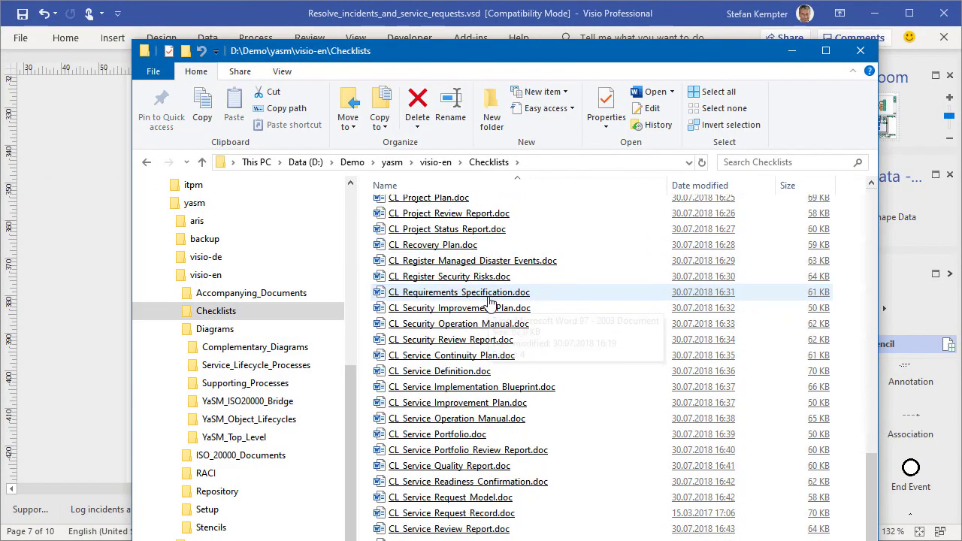
mouse_move(638, 427)
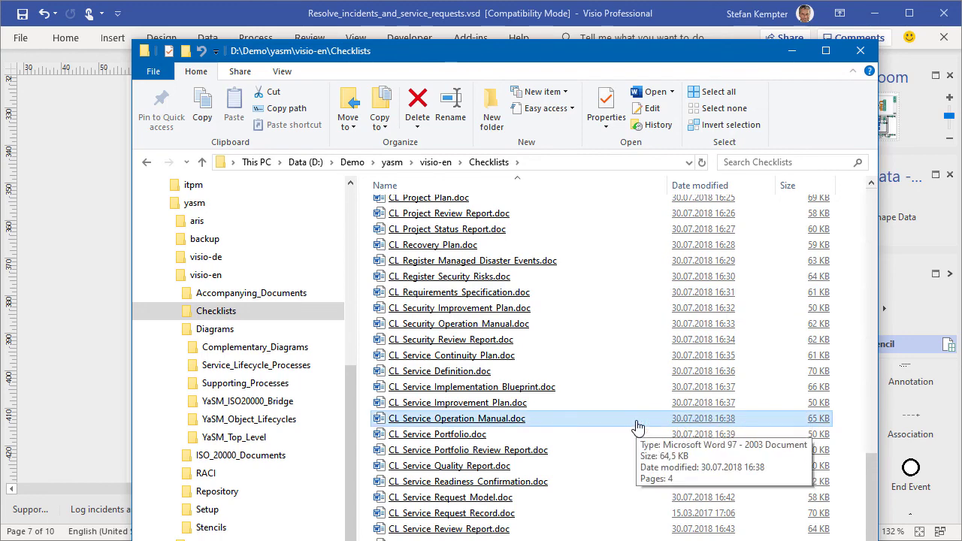
left_click(432, 371)
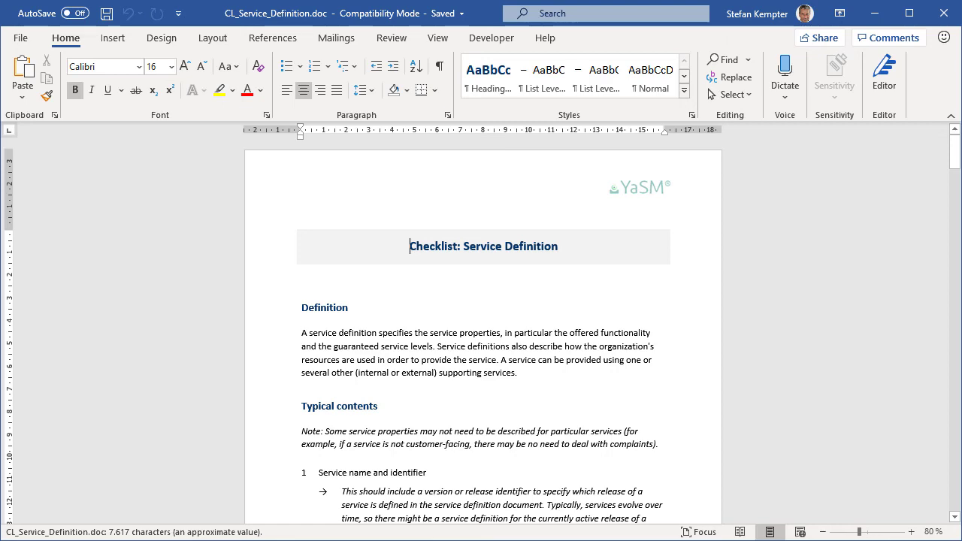
Scroll the Service Definition checklist down to its Typical contents section.
left_click(660, 443)
scroll(754, 323, "down", 3)
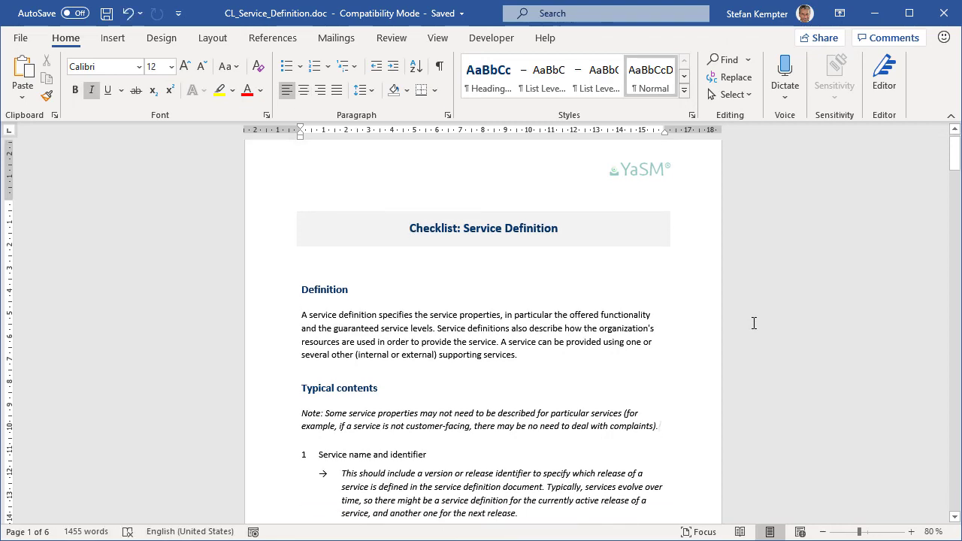
scroll(754, 323, "down", 1)
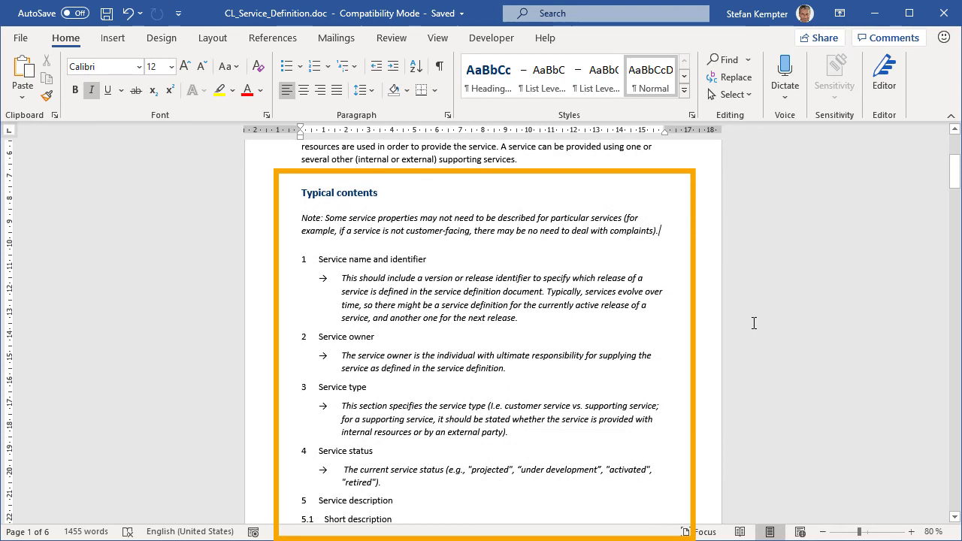